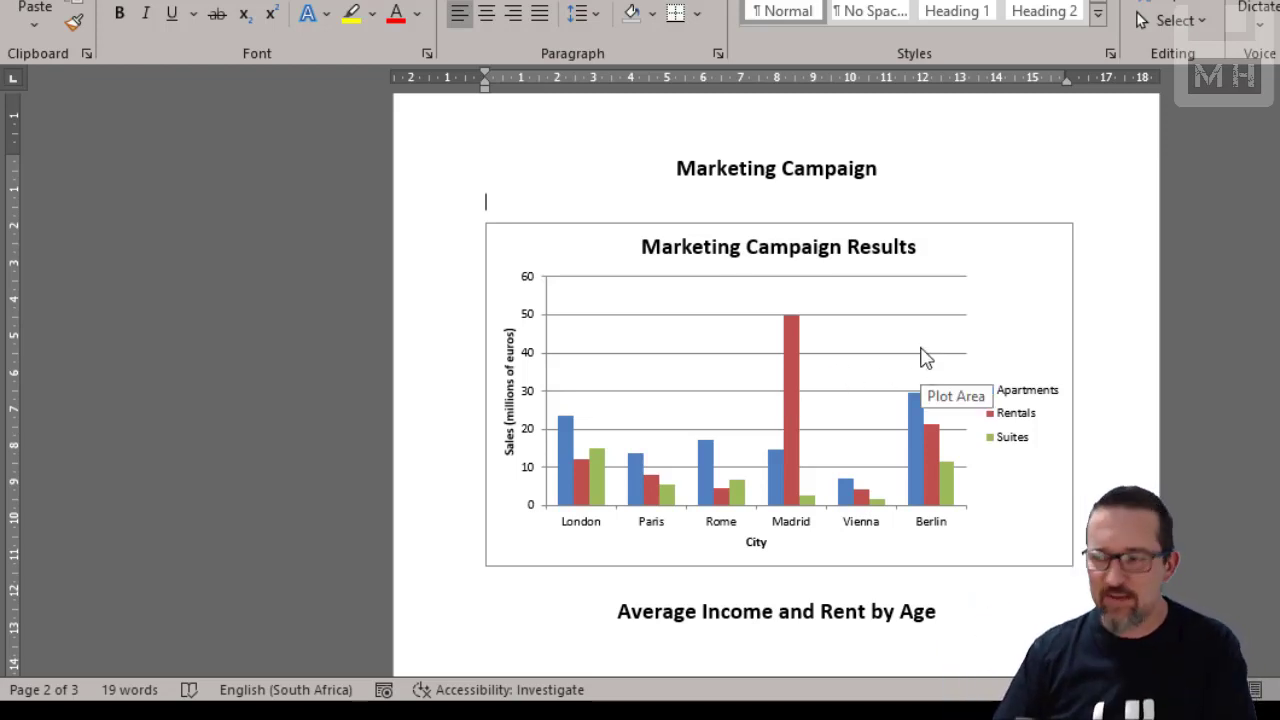
Switch to the MHZA Statistics workbook in Excel and copy the Average Income/Rent by Age chart from the Line Chart 2 sheet.
left_click(230, 711)
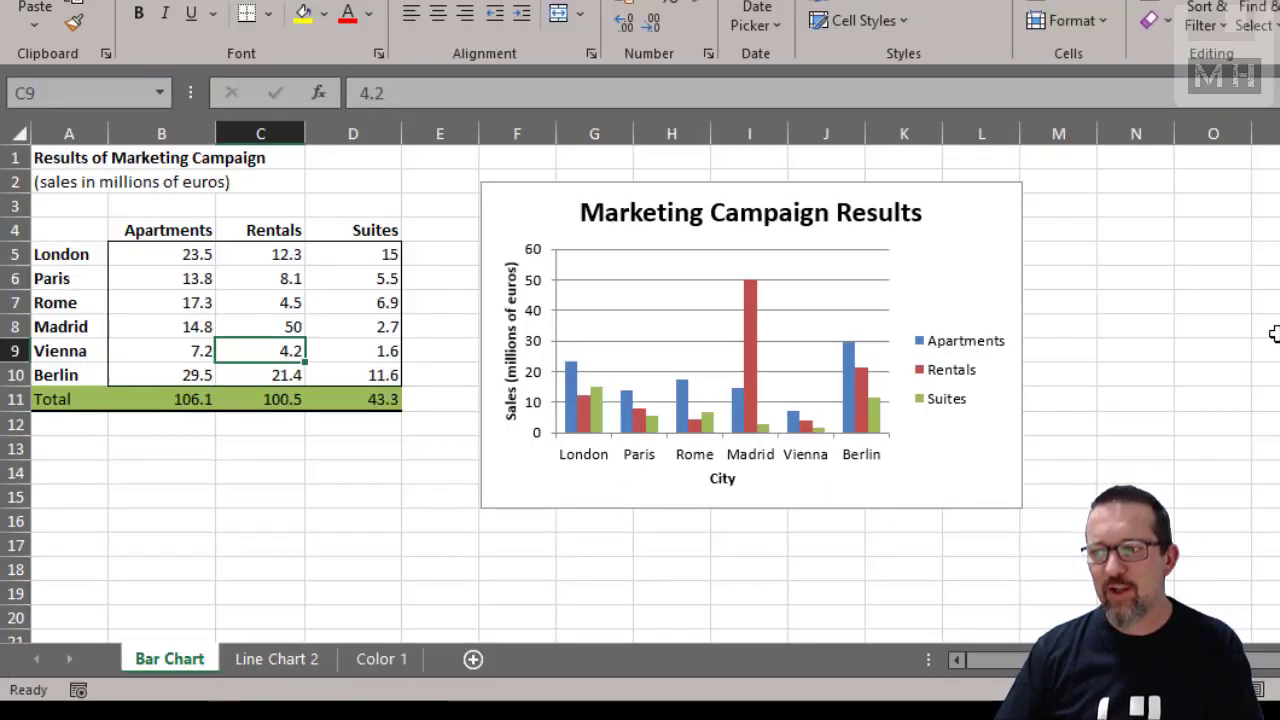
left_click(1247, 342)
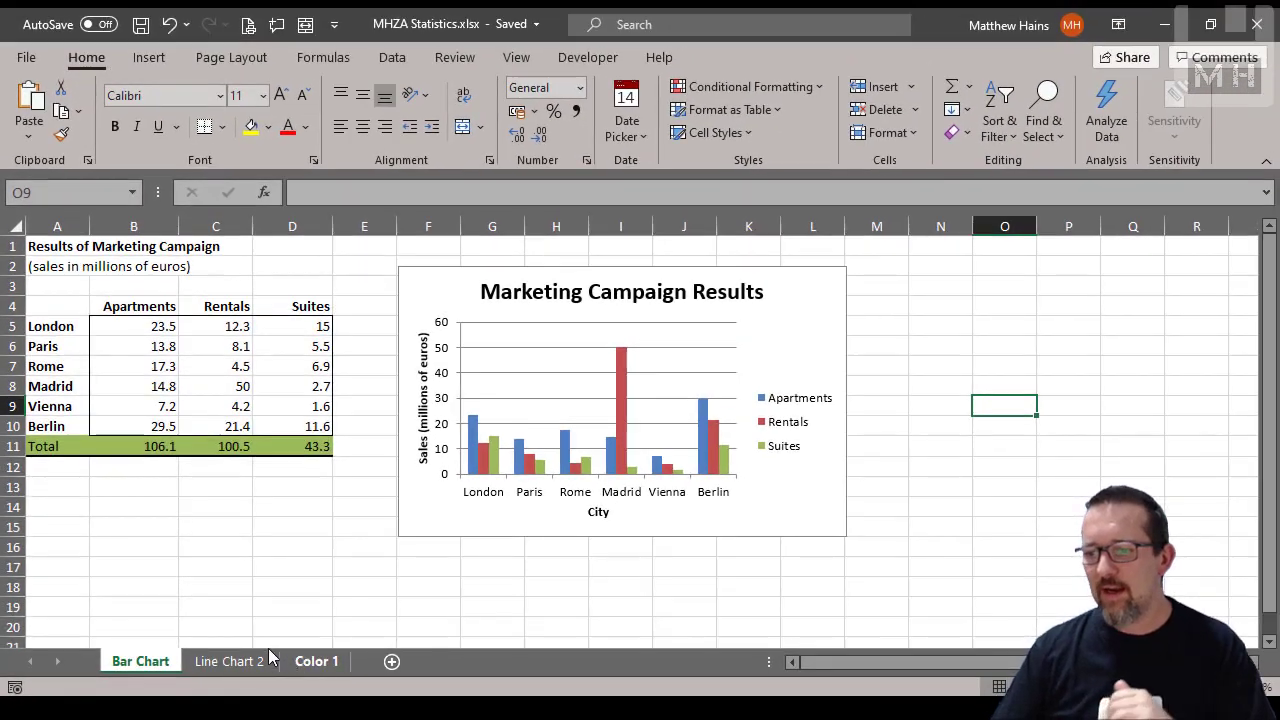
left_click(293, 667)
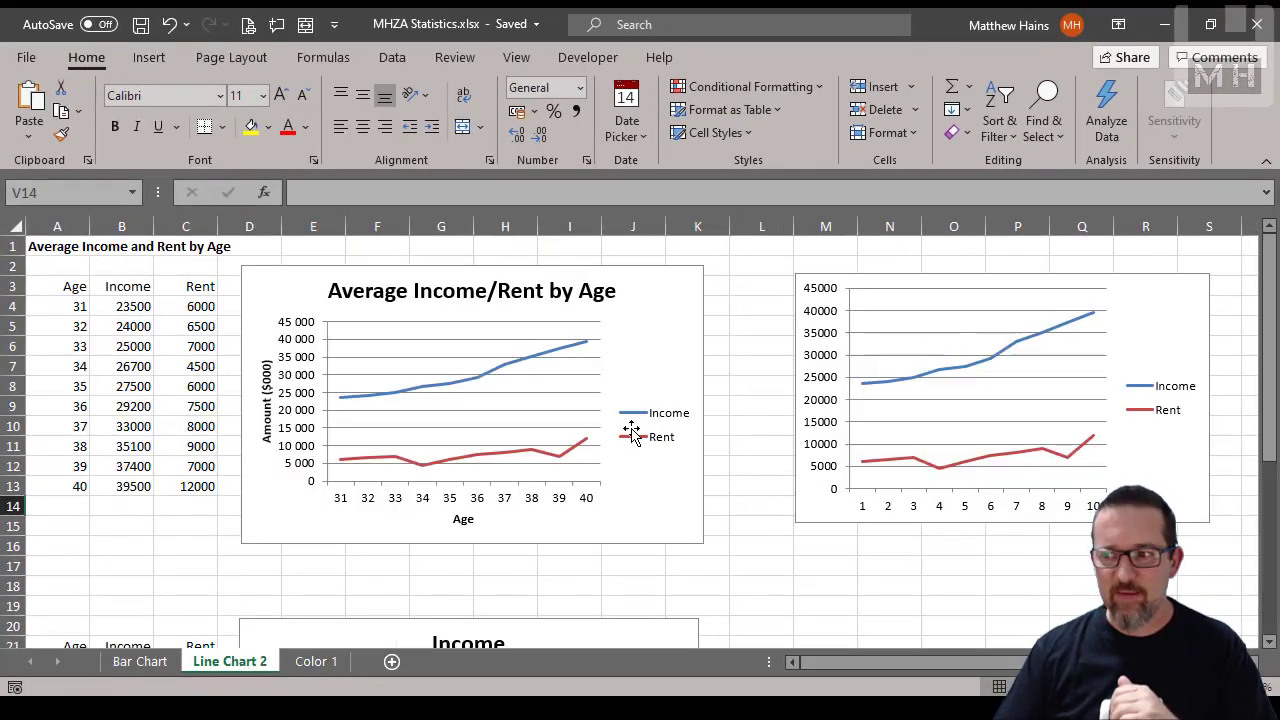
left_click(672, 294)
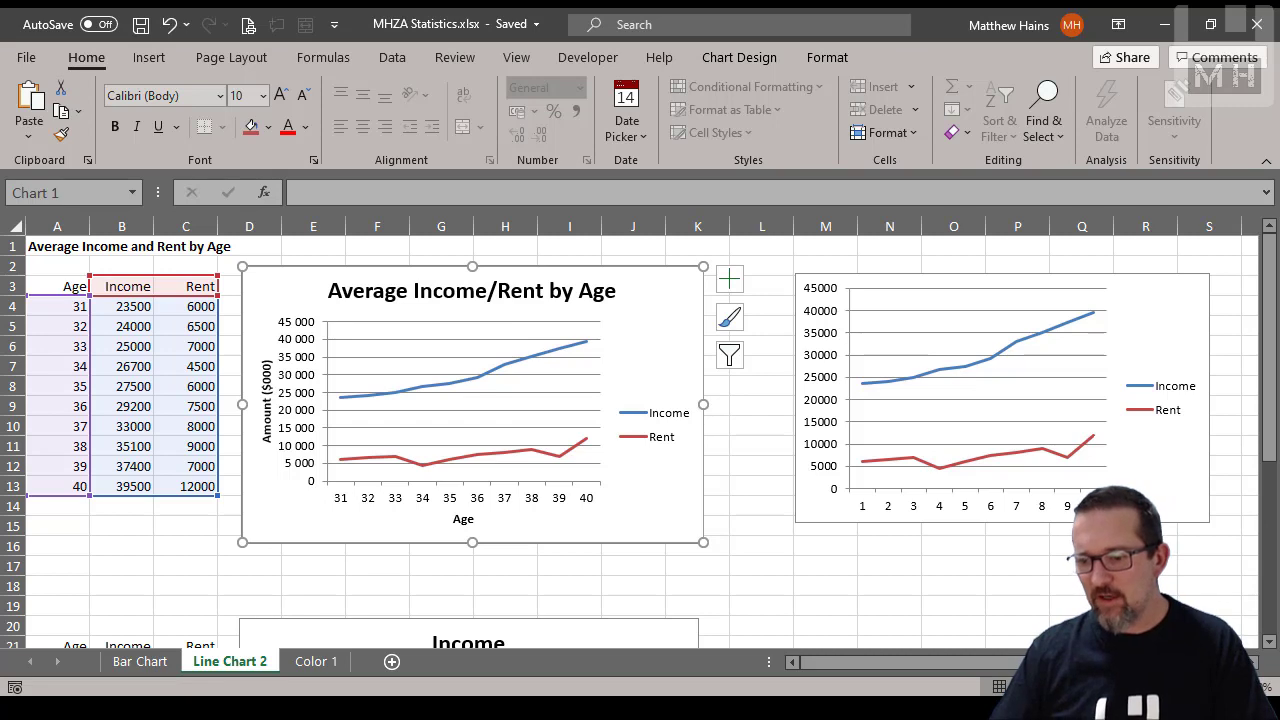
Switch to the Word report and paste the copied chart below the Average Income and Rent by Age heading as a linked Microsoft Excel Chart Object.
key("alt+Tab")
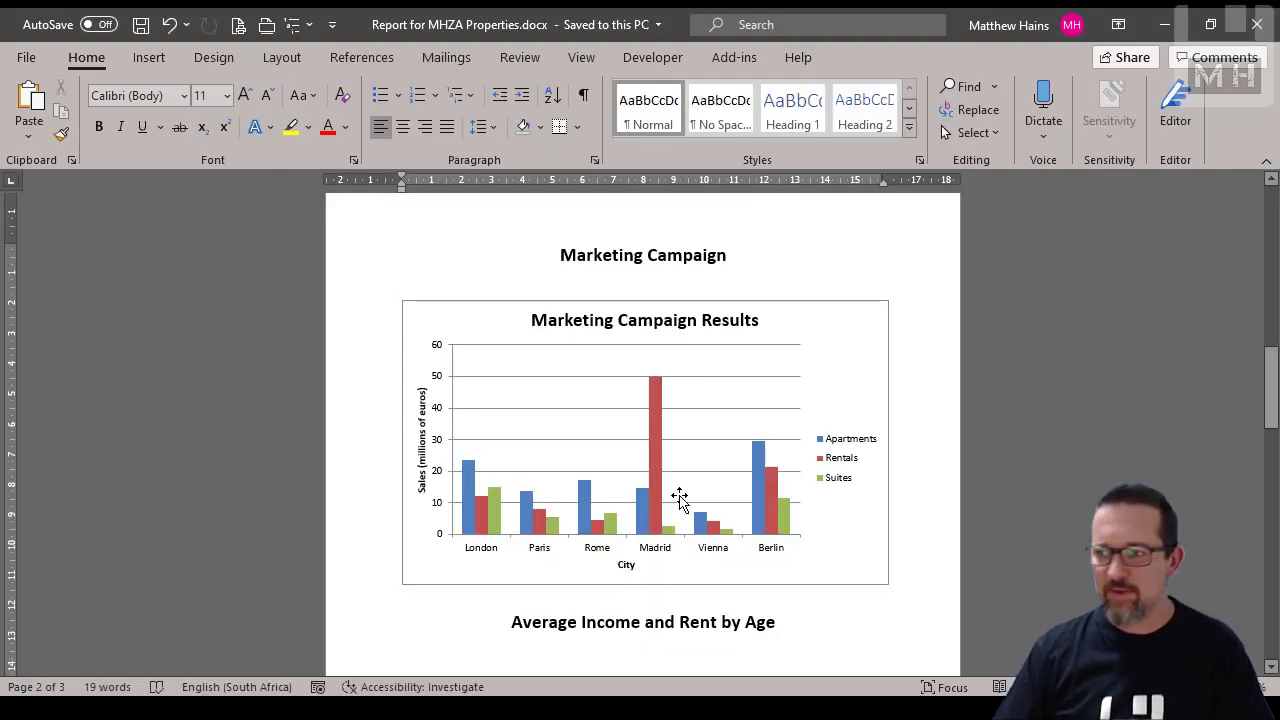
scroll(679, 498, "down", 4)
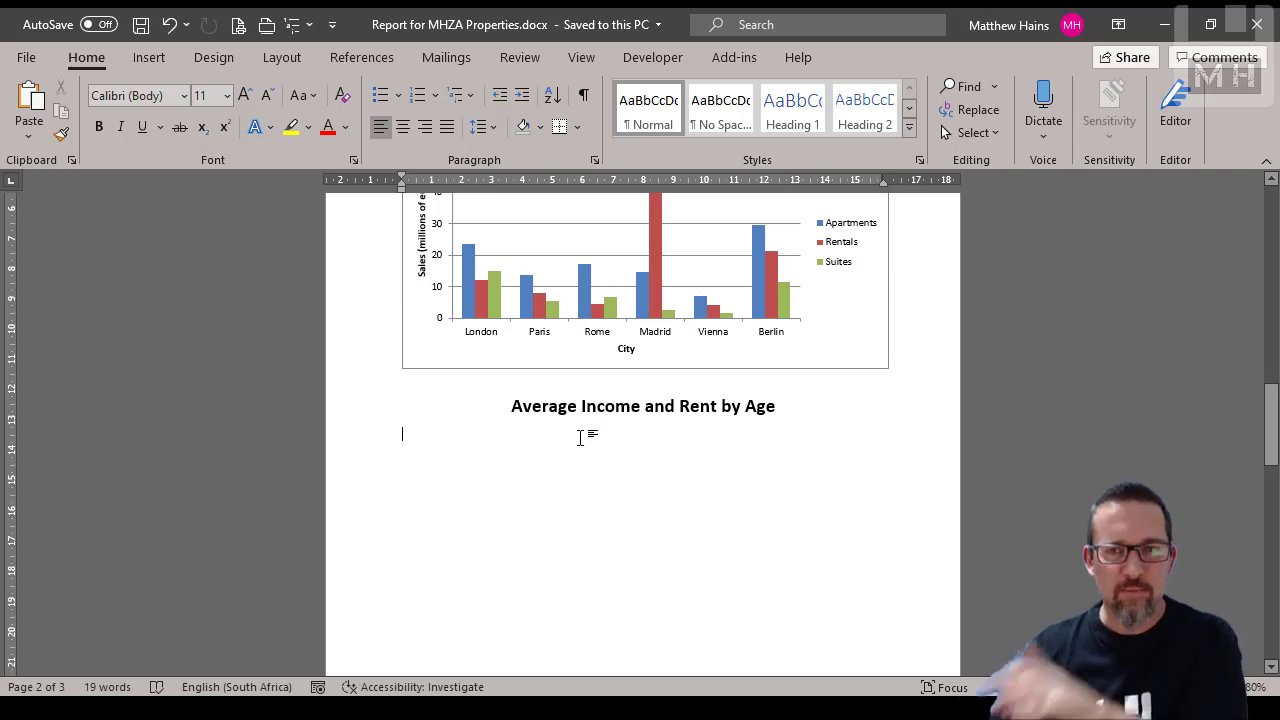
right_click(507, 437)
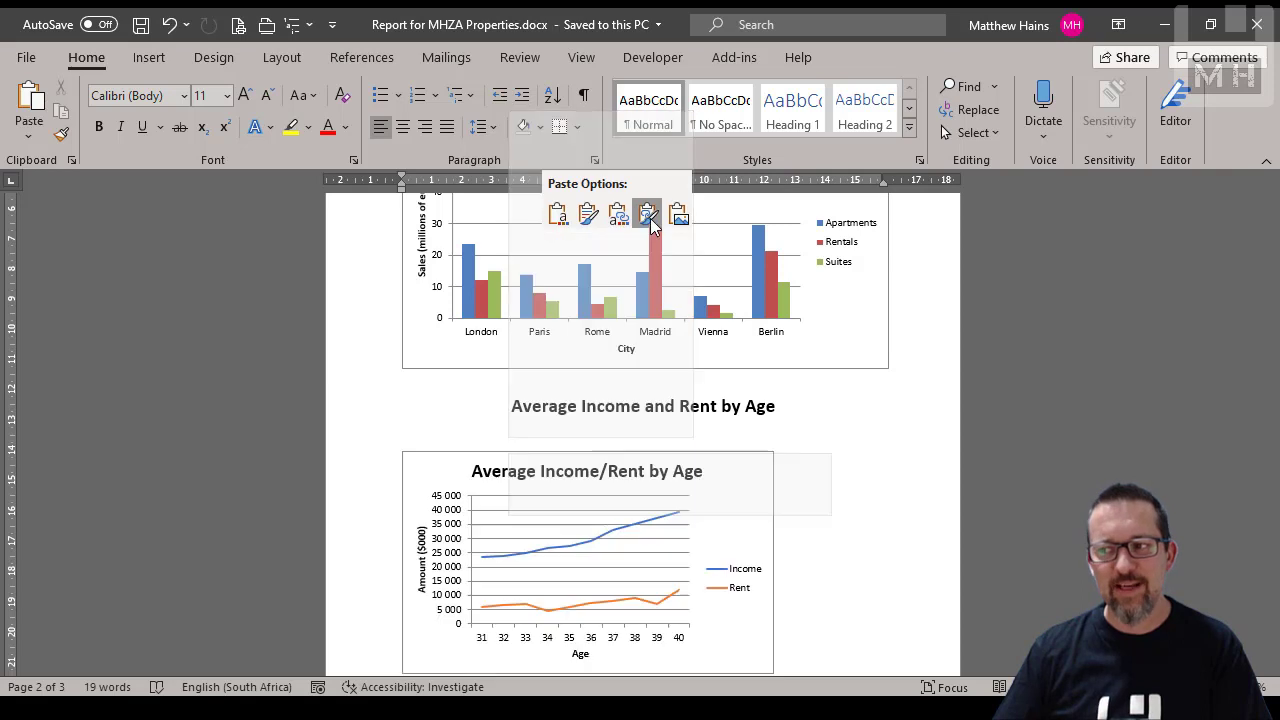
left_click(849, 423)
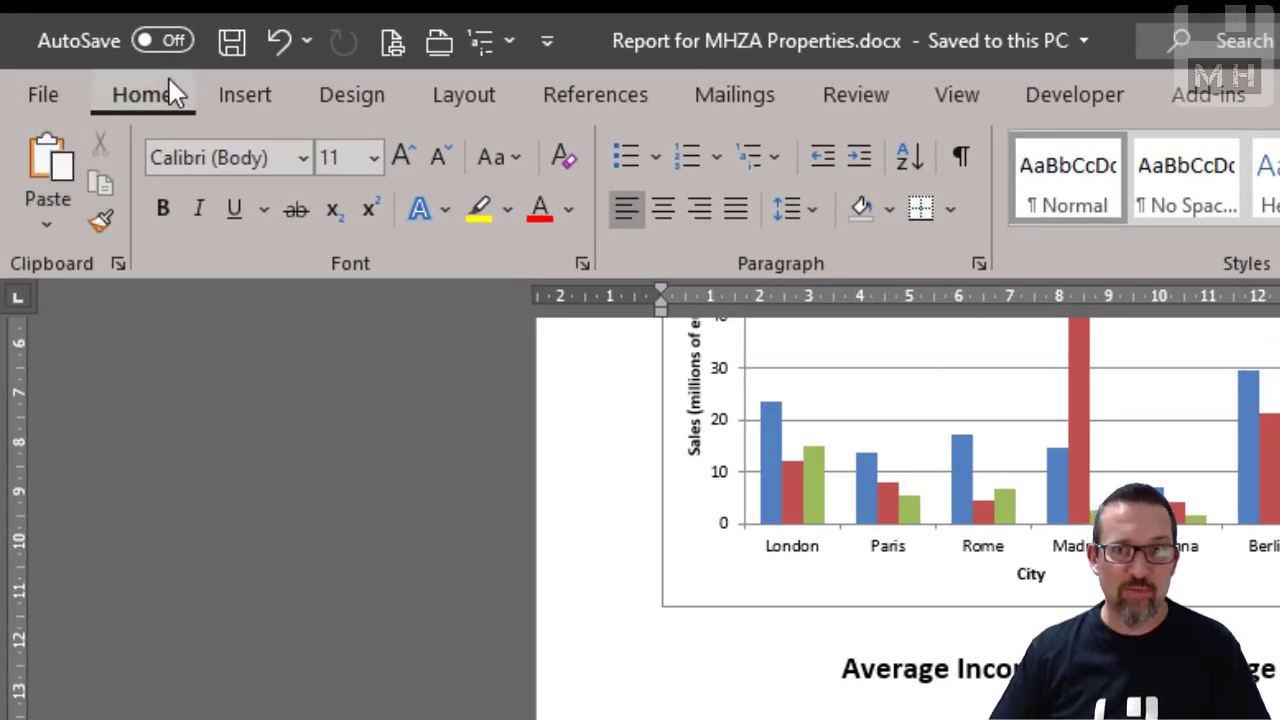
left_click(45, 224)
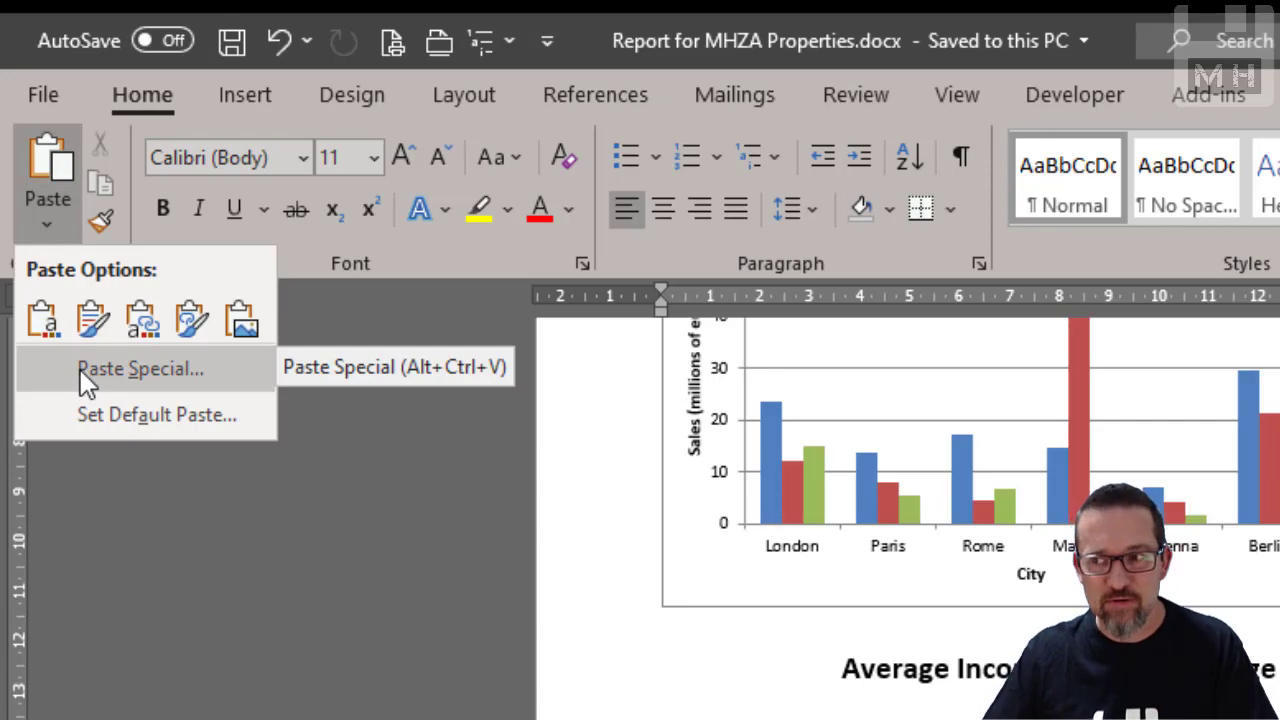
left_click(185, 370)
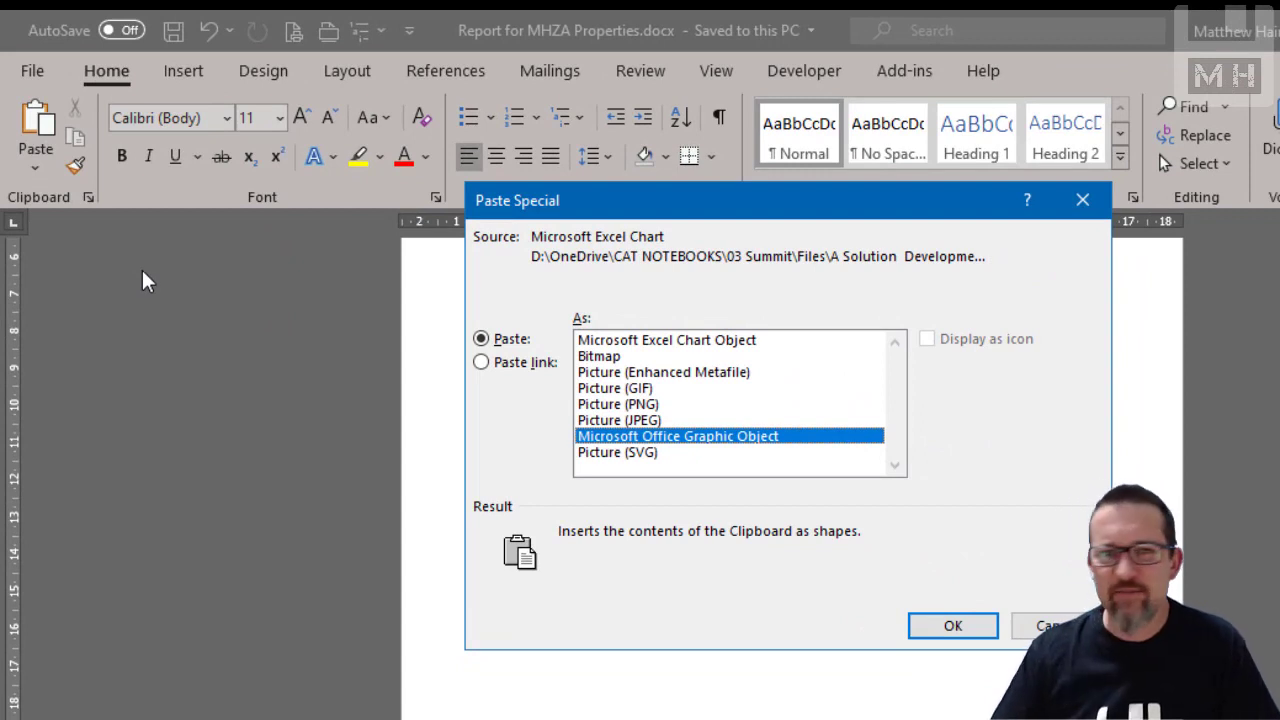
left_click(516, 364)
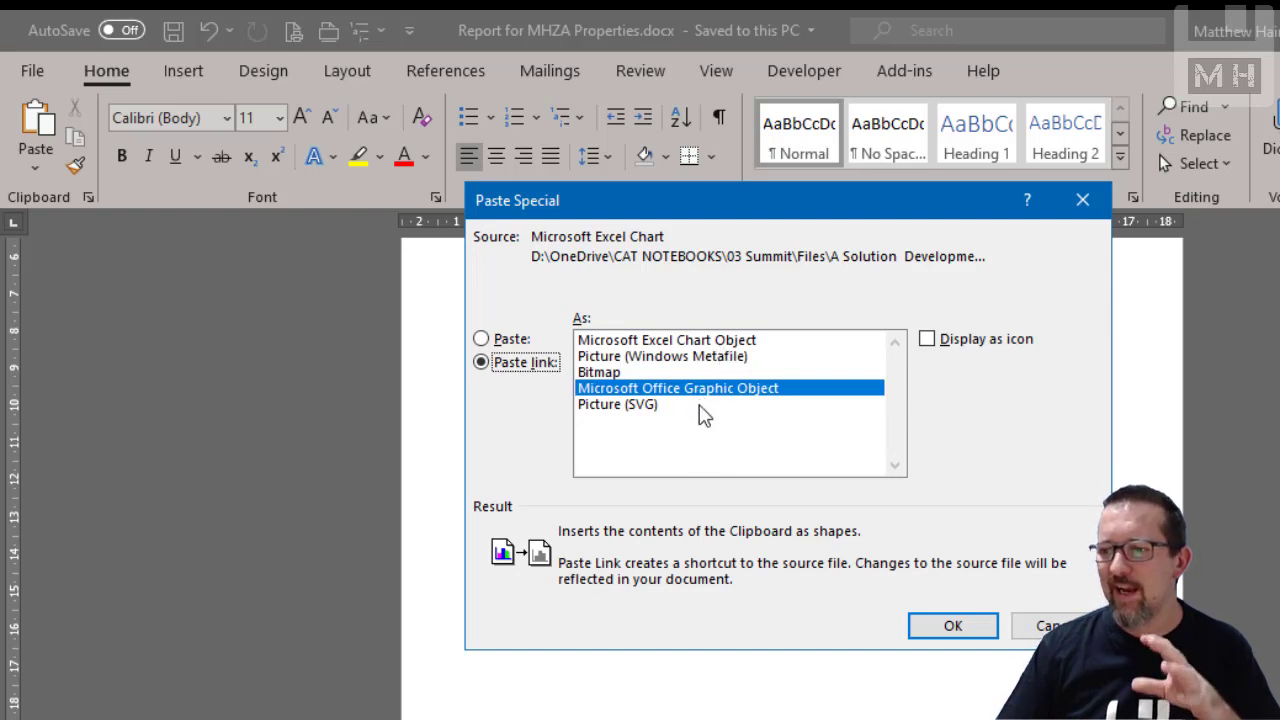
left_click(620, 342)
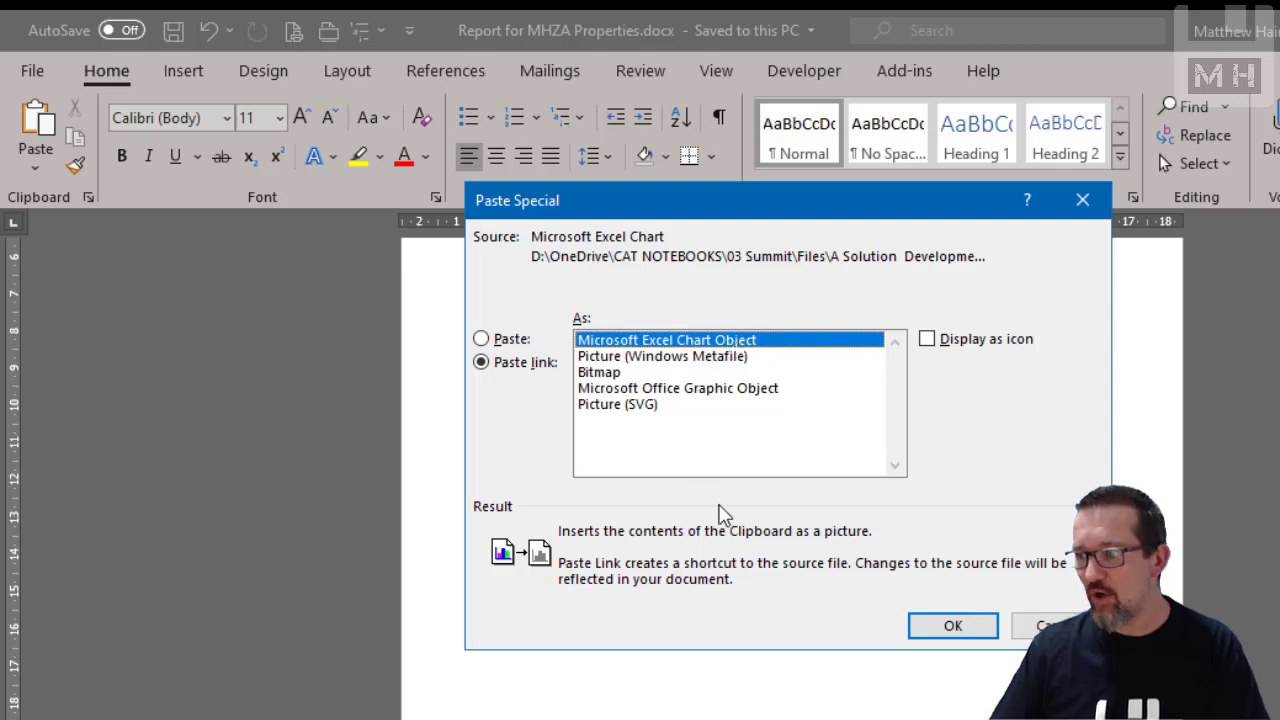
left_click(977, 629)
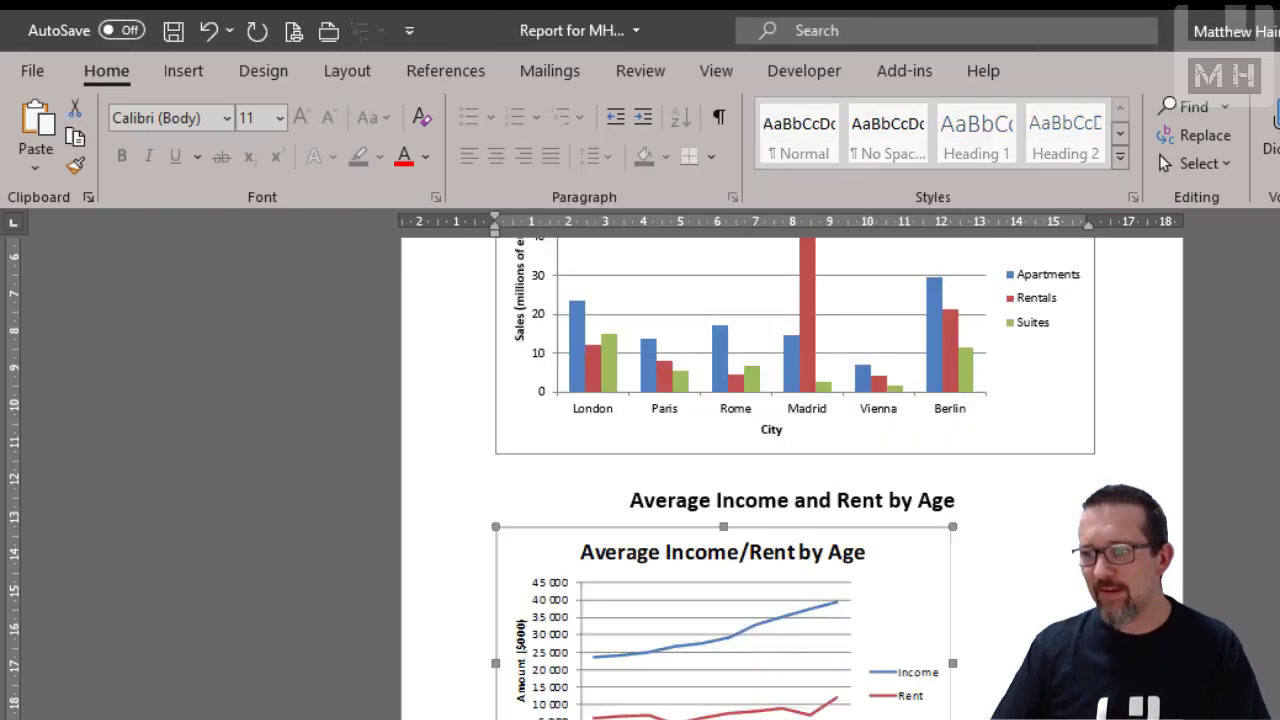
Enlarge the pasted Average Income/Rent by Age chart to about the full width between the page margins.
scroll(977, 620, "down", 3)
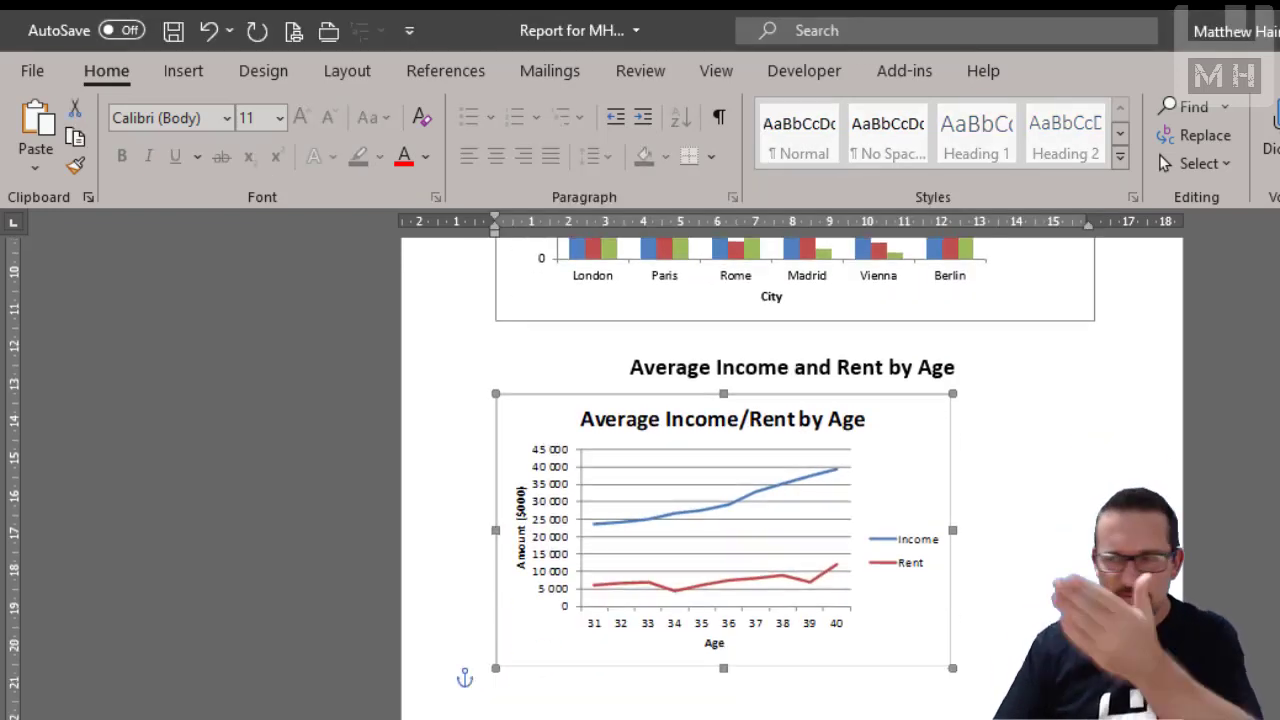
scroll(977, 620, "down", 2)
left_click_drag(952, 579, 1081, 657)
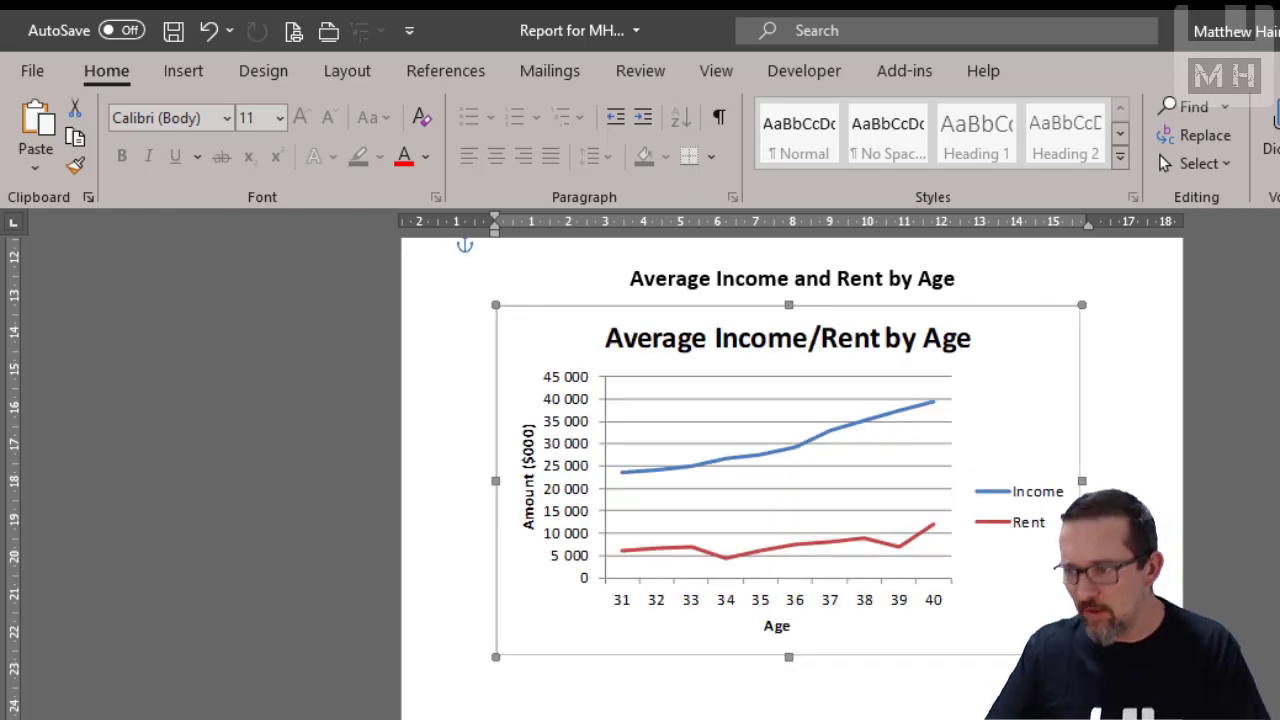
left_click(957, 279)
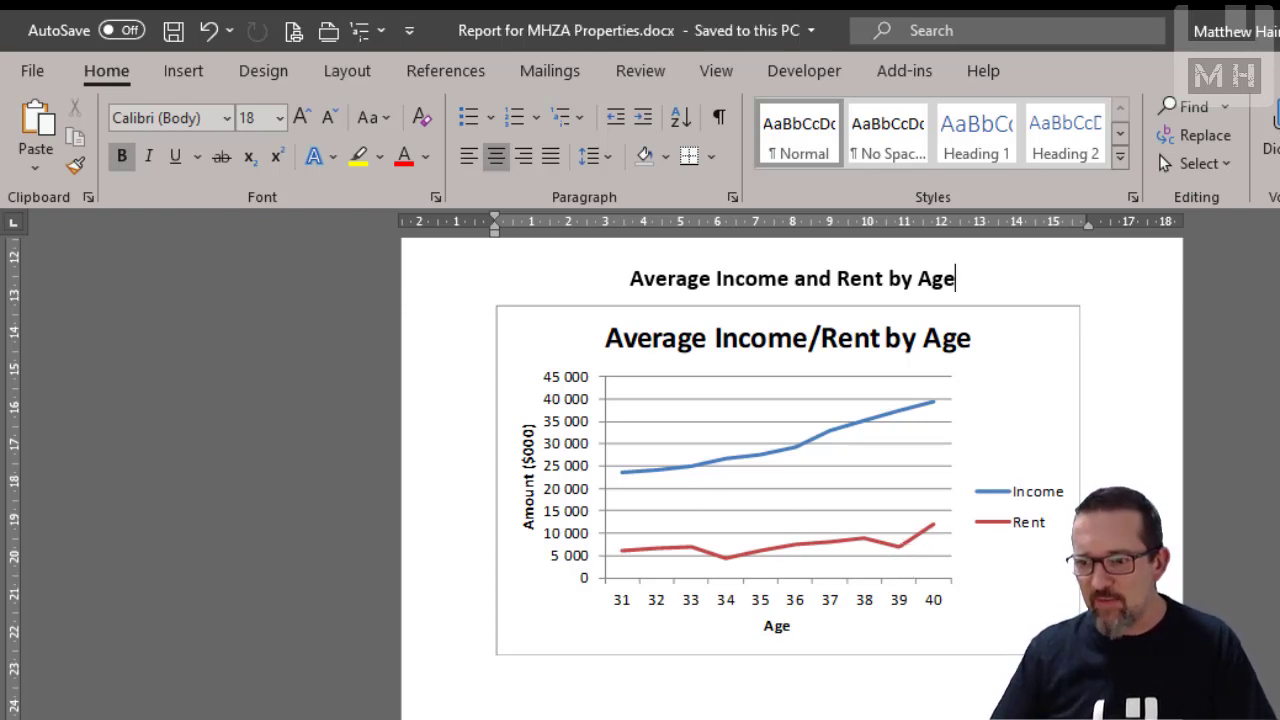
Switch to the Excel workbook and set the rent for age 40 in cell C13 to 50000.
left_click(160, 718)
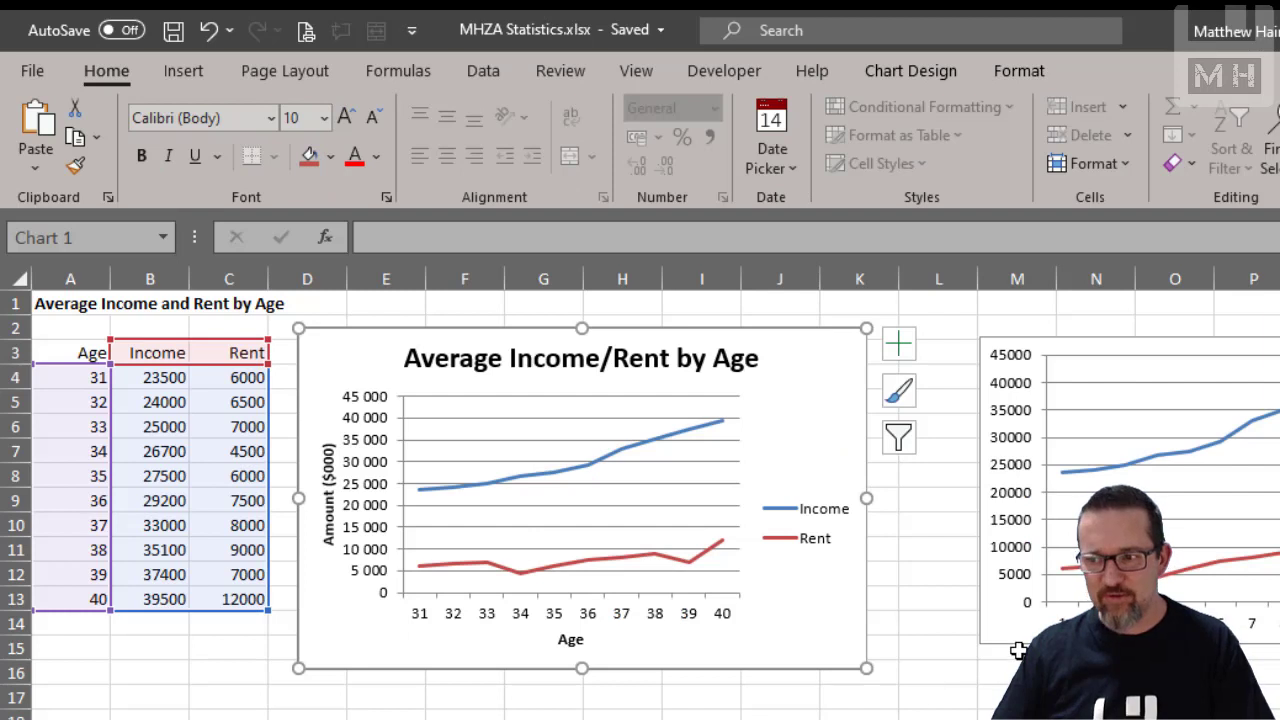
left_click(657, 437)
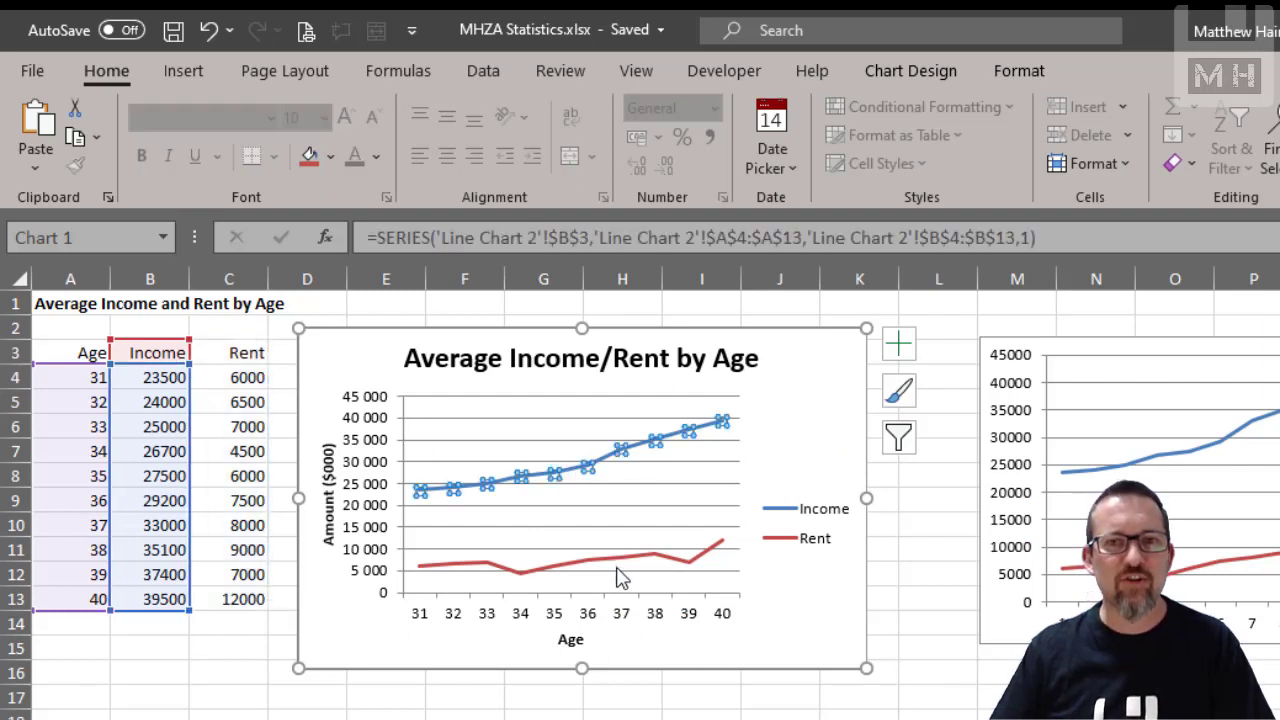
left_click(829, 423)
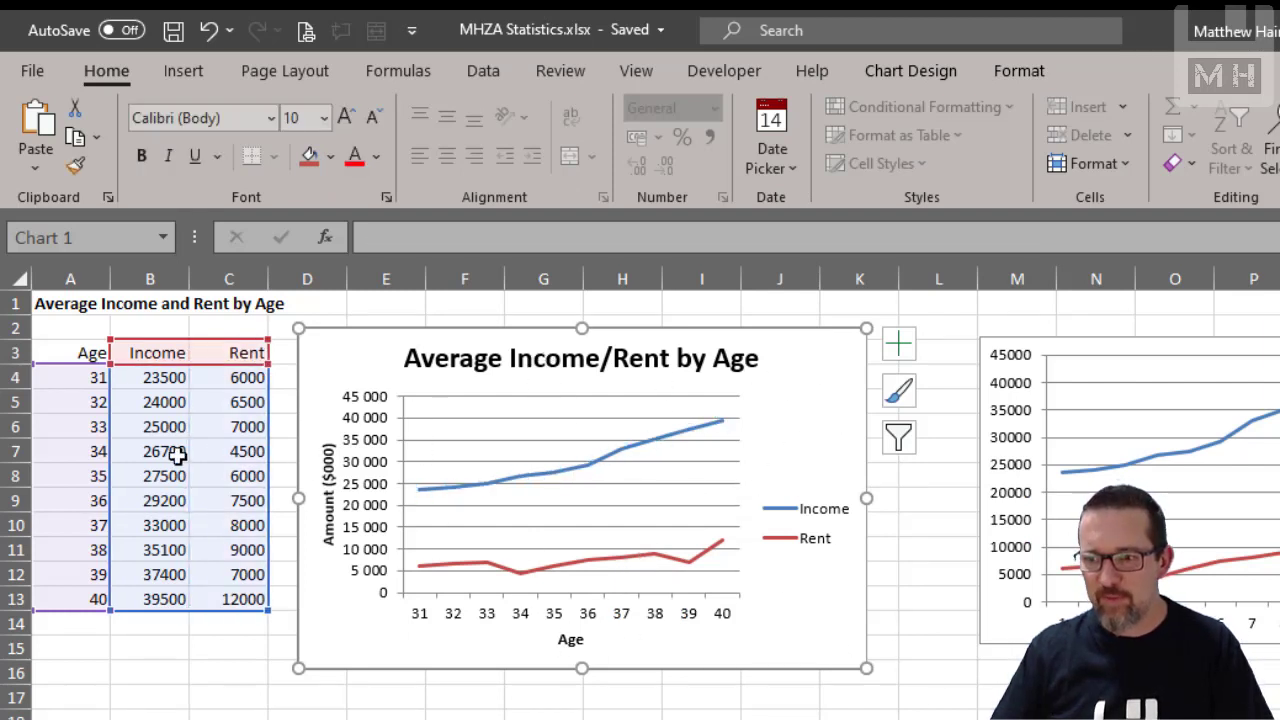
left_click(163, 590)
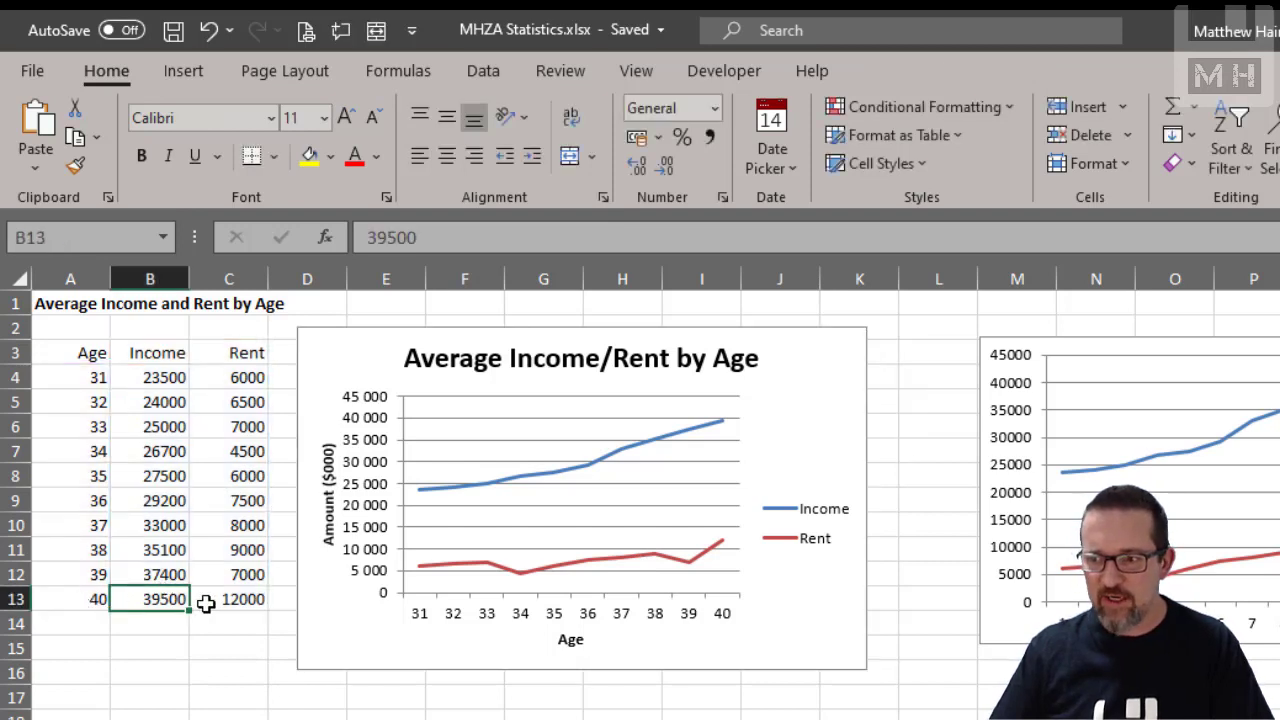
left_click(208, 601)
type("50000")
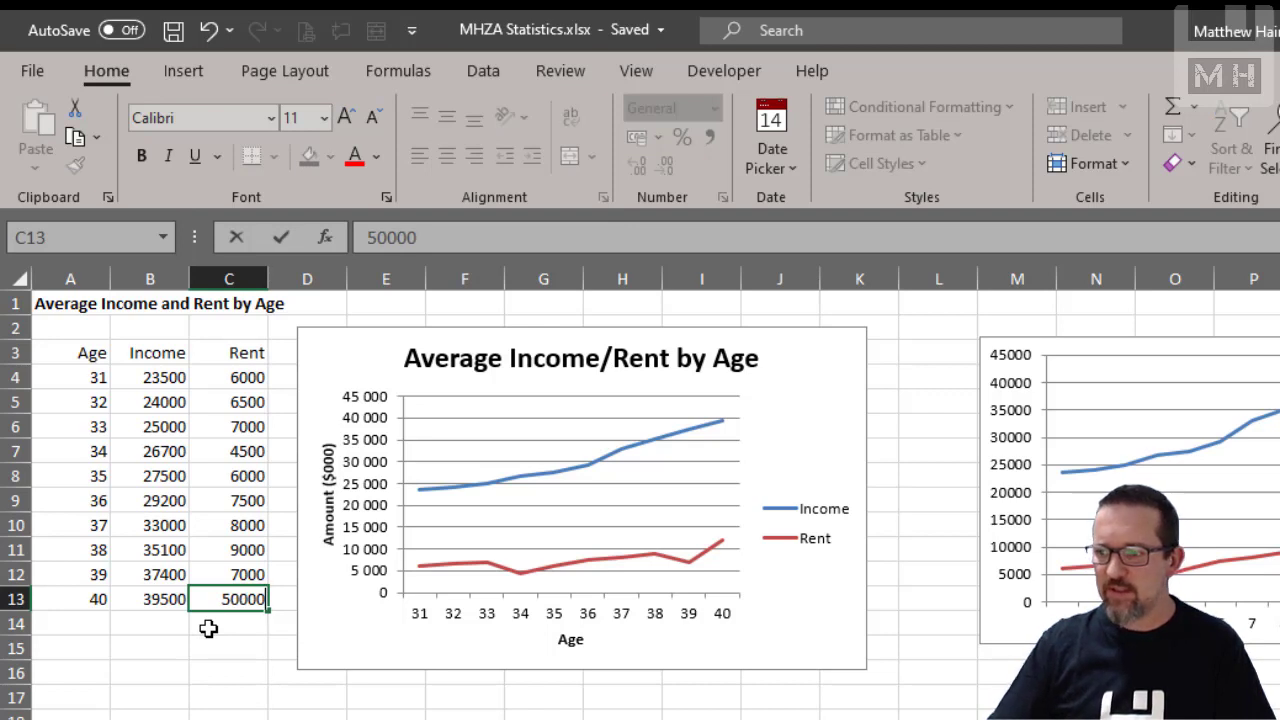
key("Return")
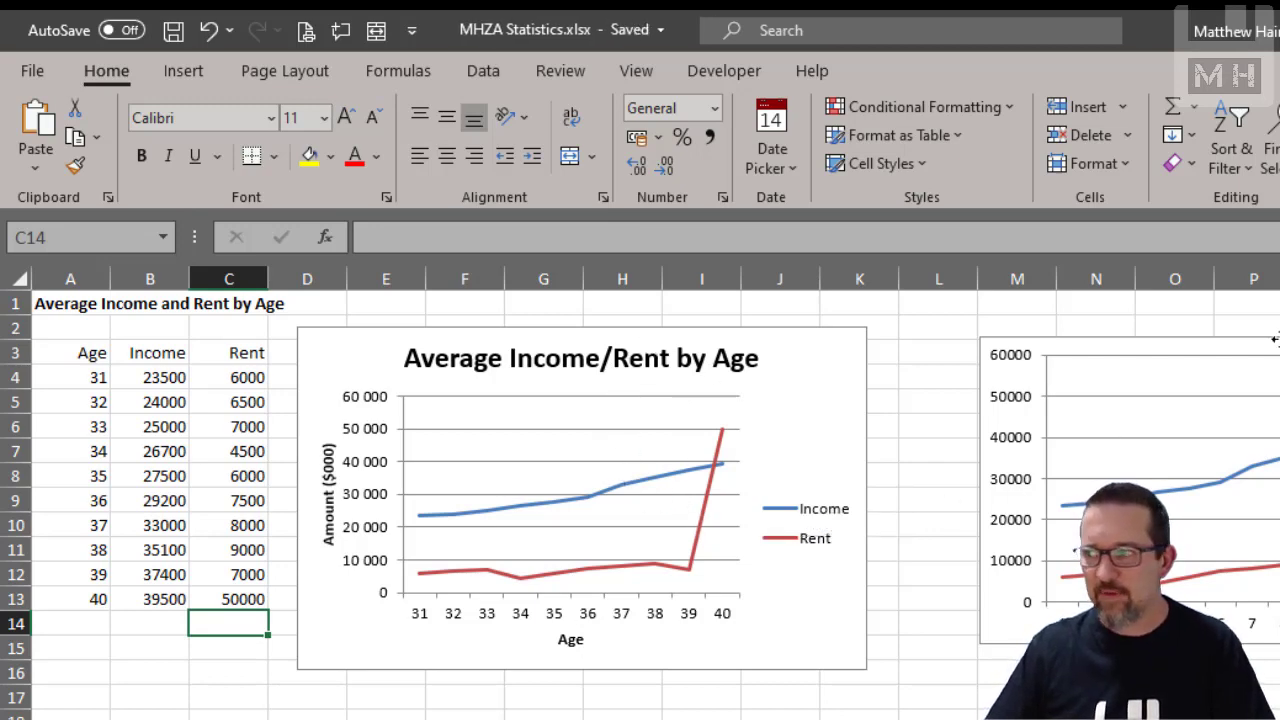
Switch back to the Word report and close the document, saving its changes.
key("alt+Tab")
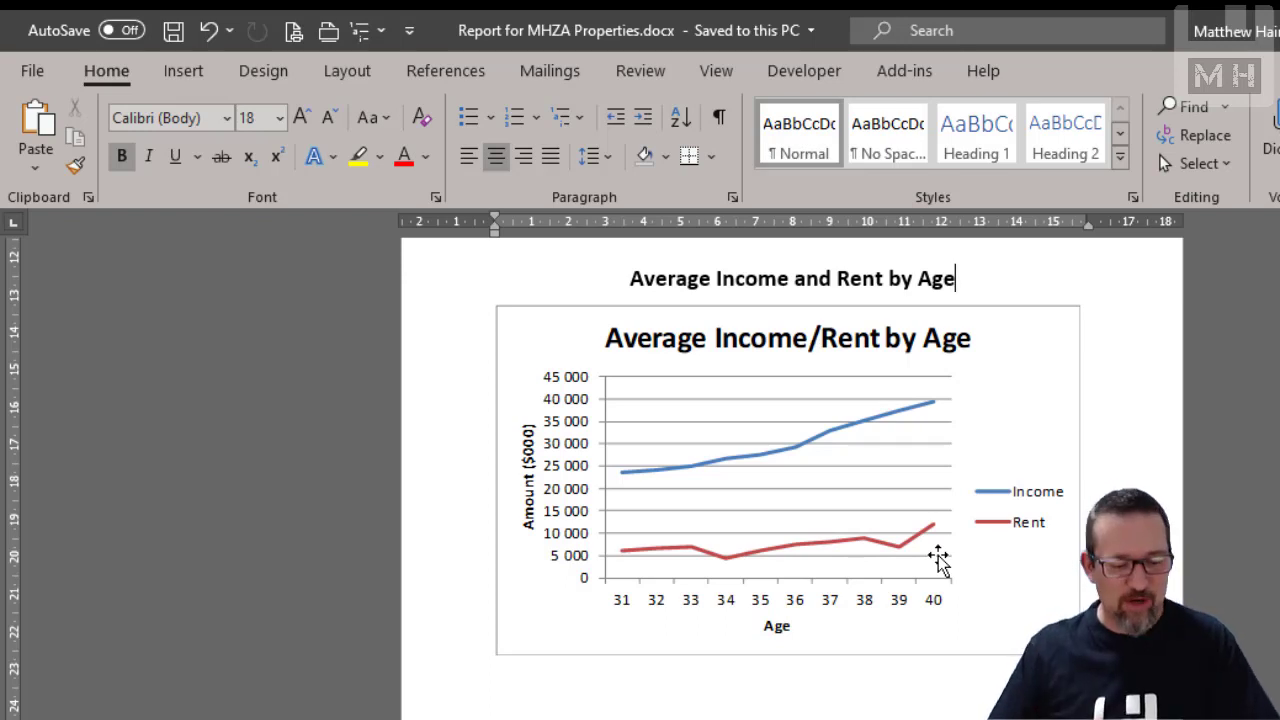
key("alt+F4")
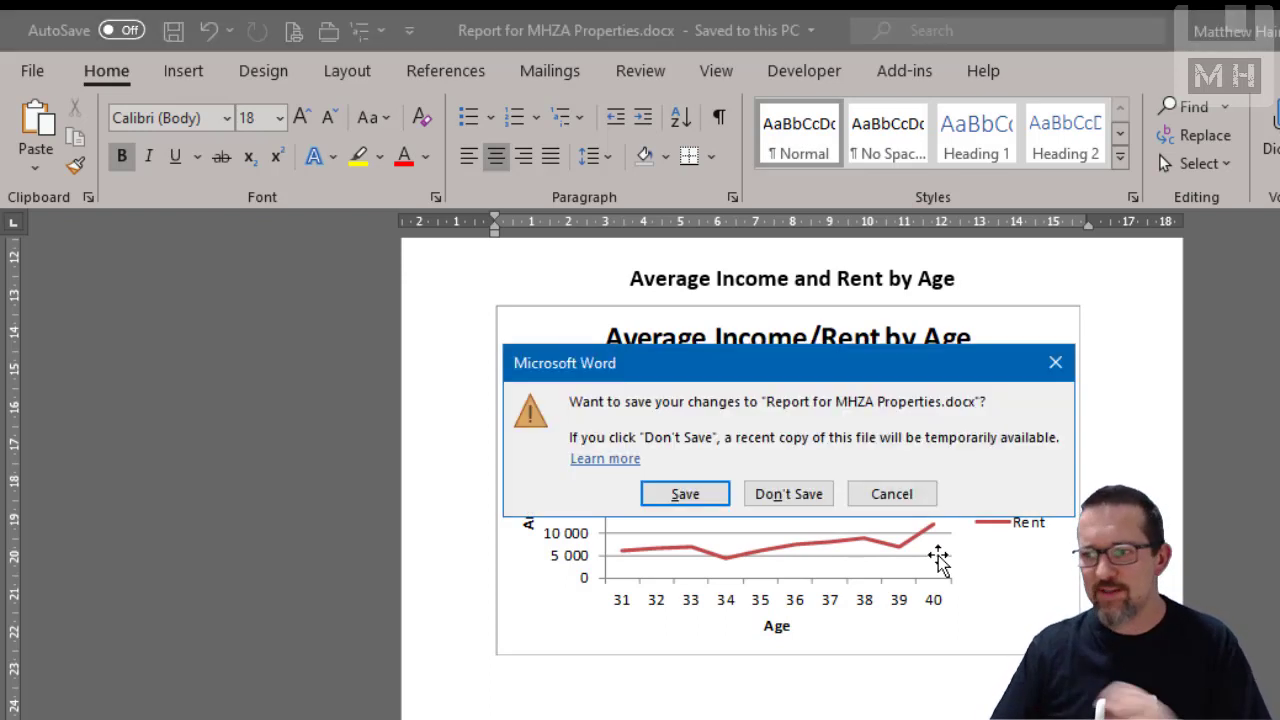
left_click(712, 497)
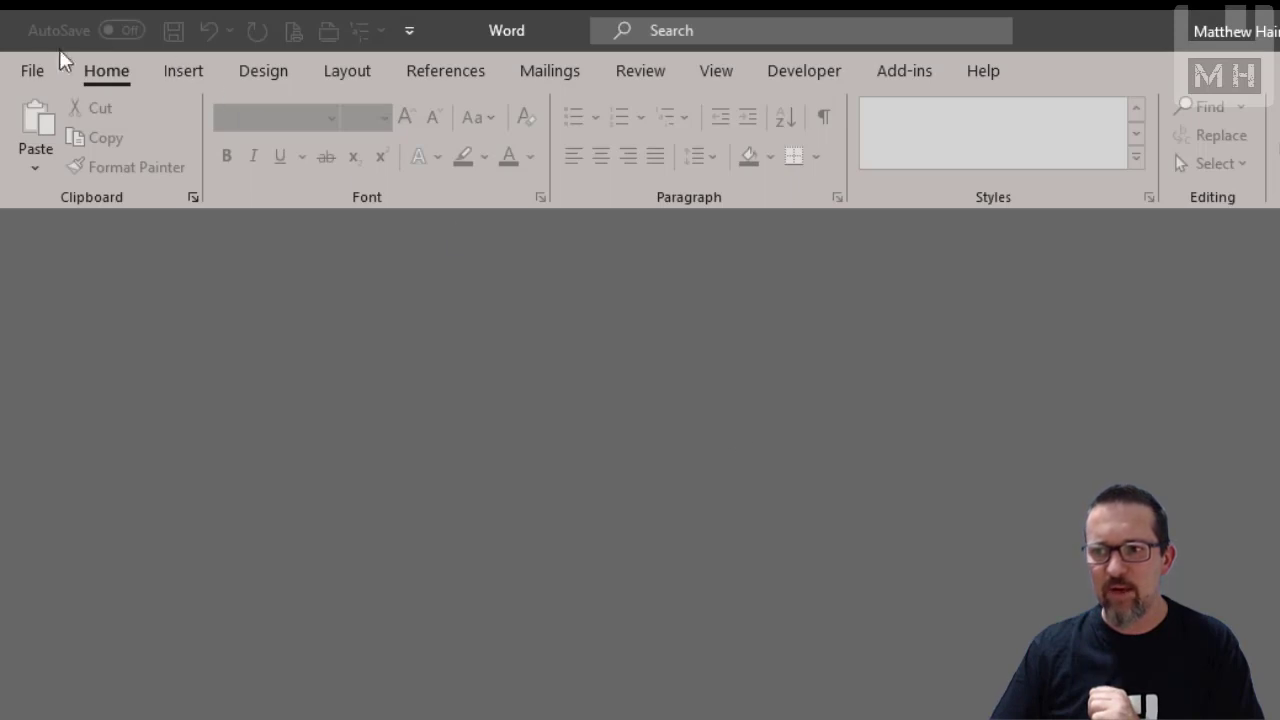
Open Report for MHZA Properties Solution.docx, update it with the linked files' data, and check the Average Income/Rent by Age chart.
left_click(40, 72)
left_click(609, 623)
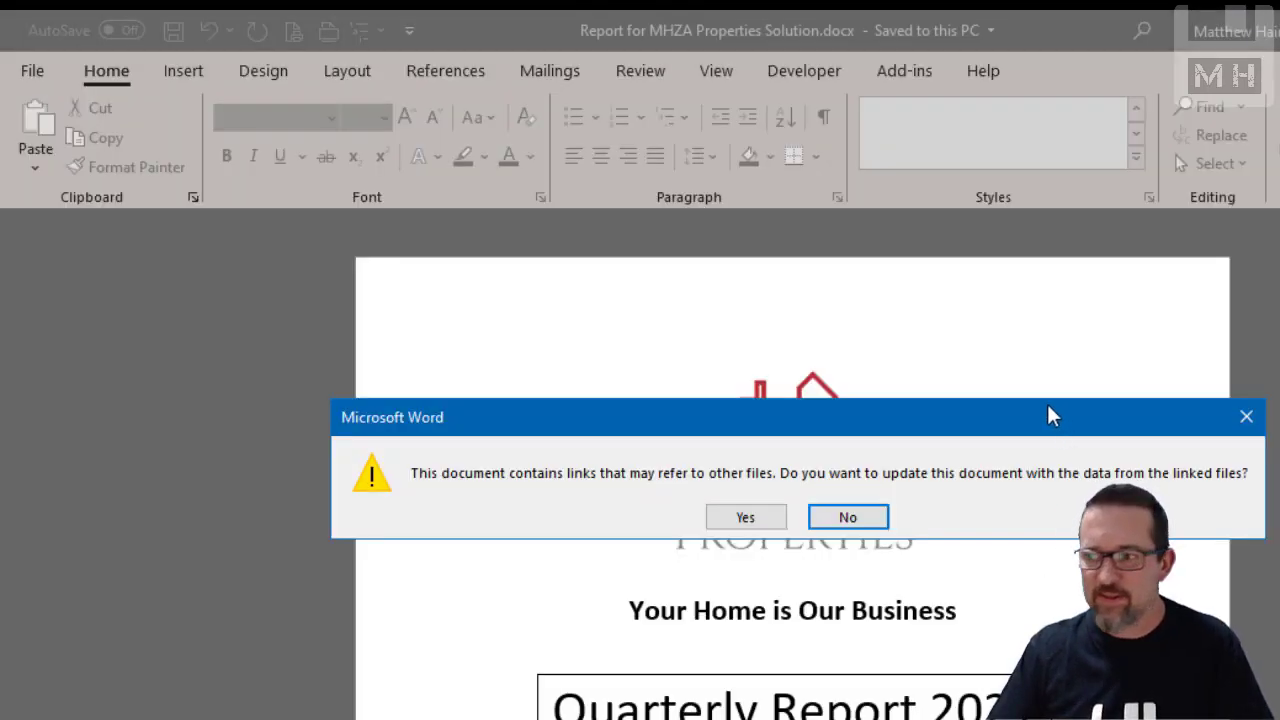
left_click_drag(1035, 418, 1010, 258)
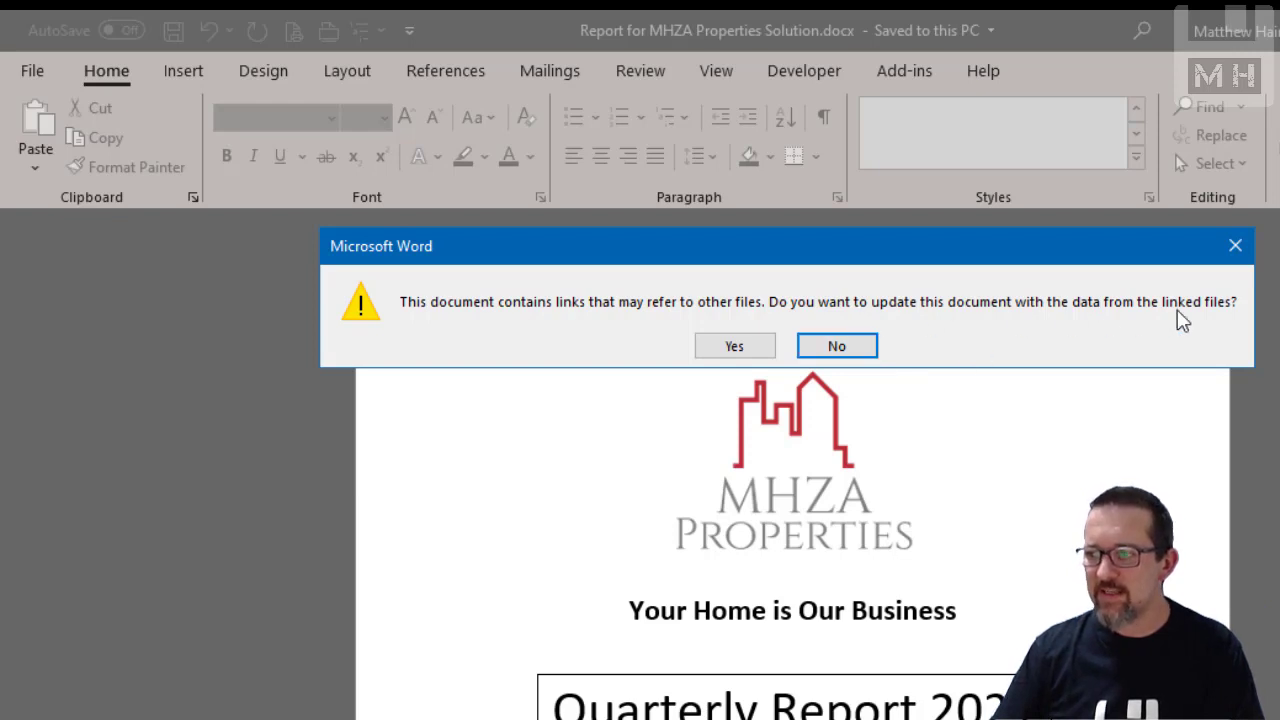
left_click(738, 350)
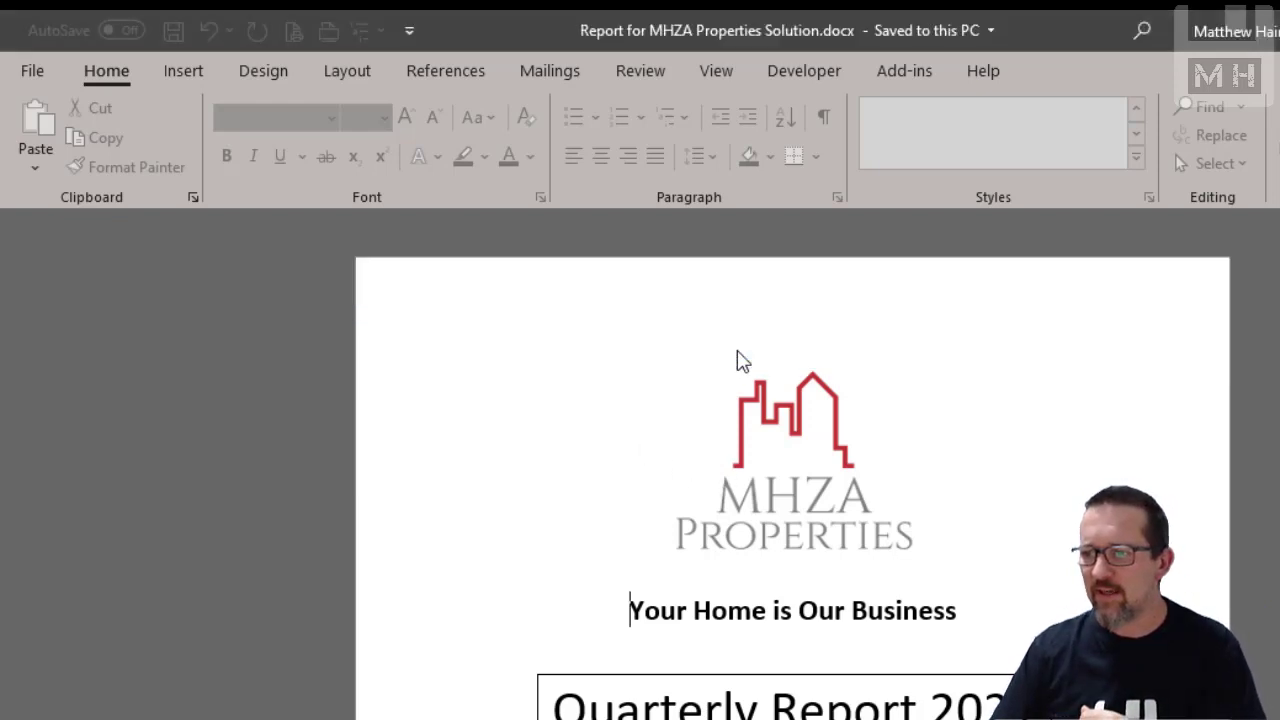
scroll(792, 480, "down", 20)
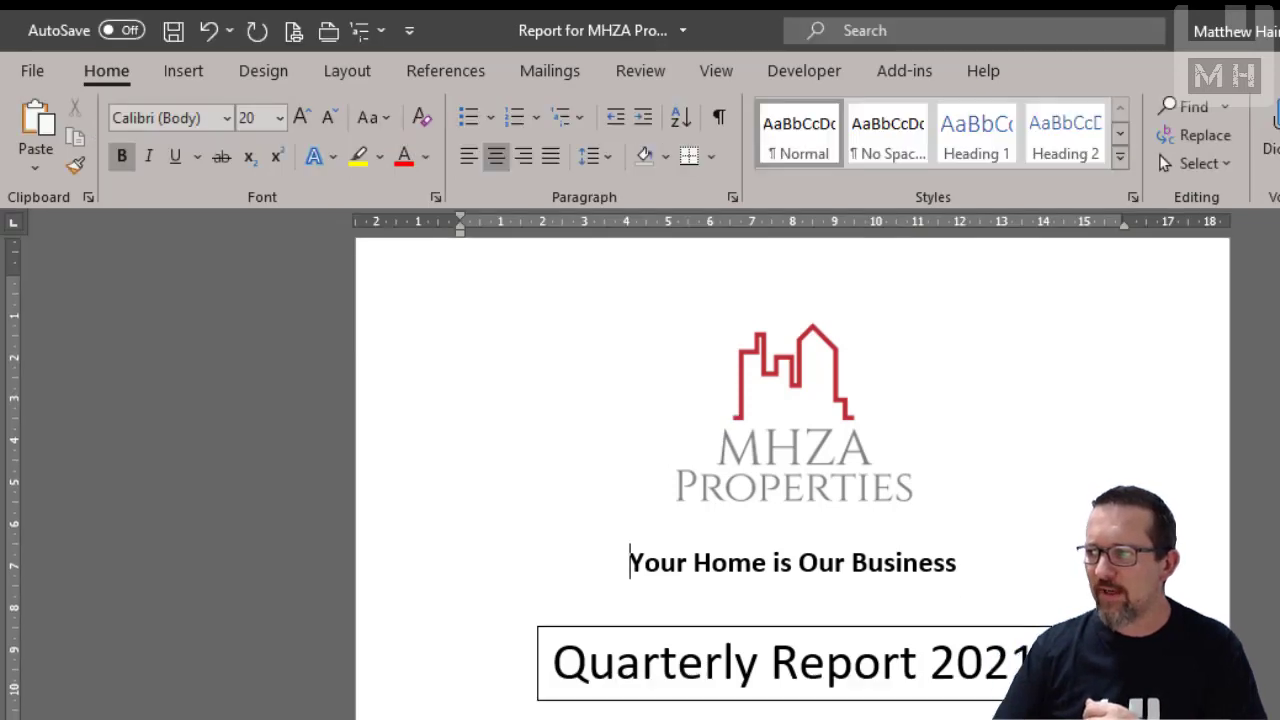
scroll(947, 487, "down", 2)
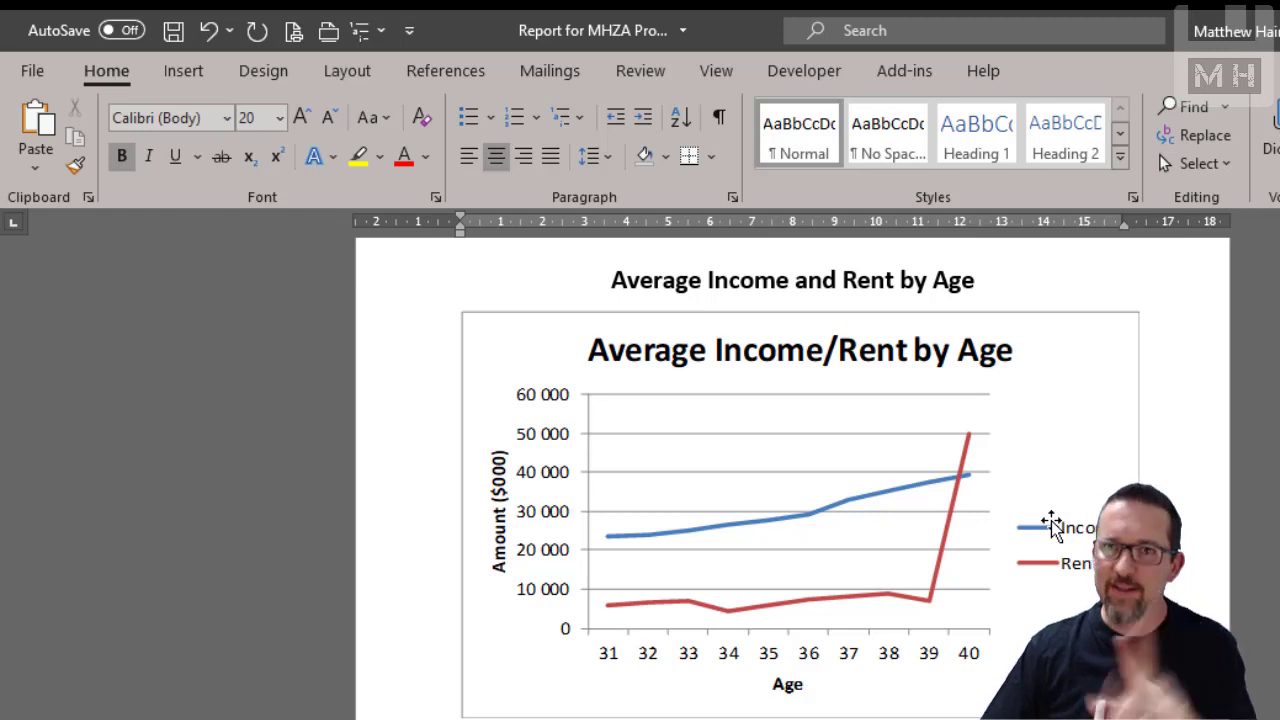
Delete the marketing campaign PDF picture and the PDFFormat.pdf icon below the PDF File Download line on the last page.
scroll(1052, 525, "down", 6)
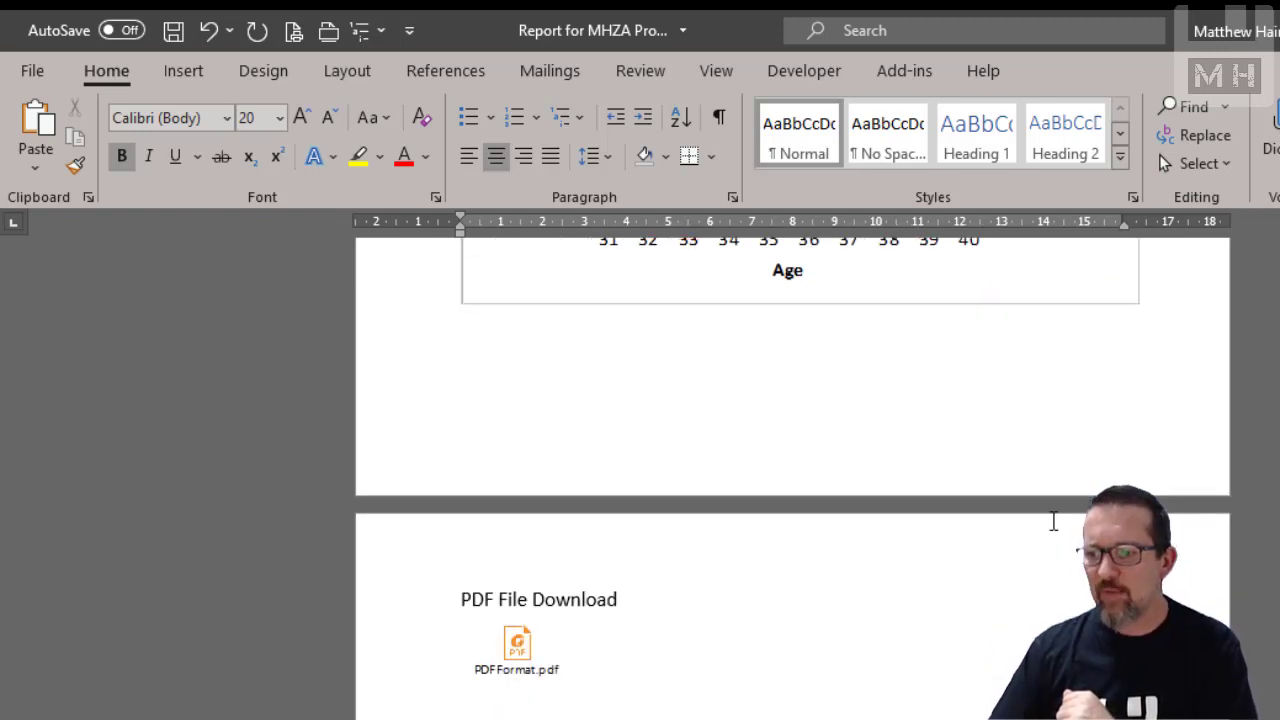
scroll(1053, 521, "down", 2)
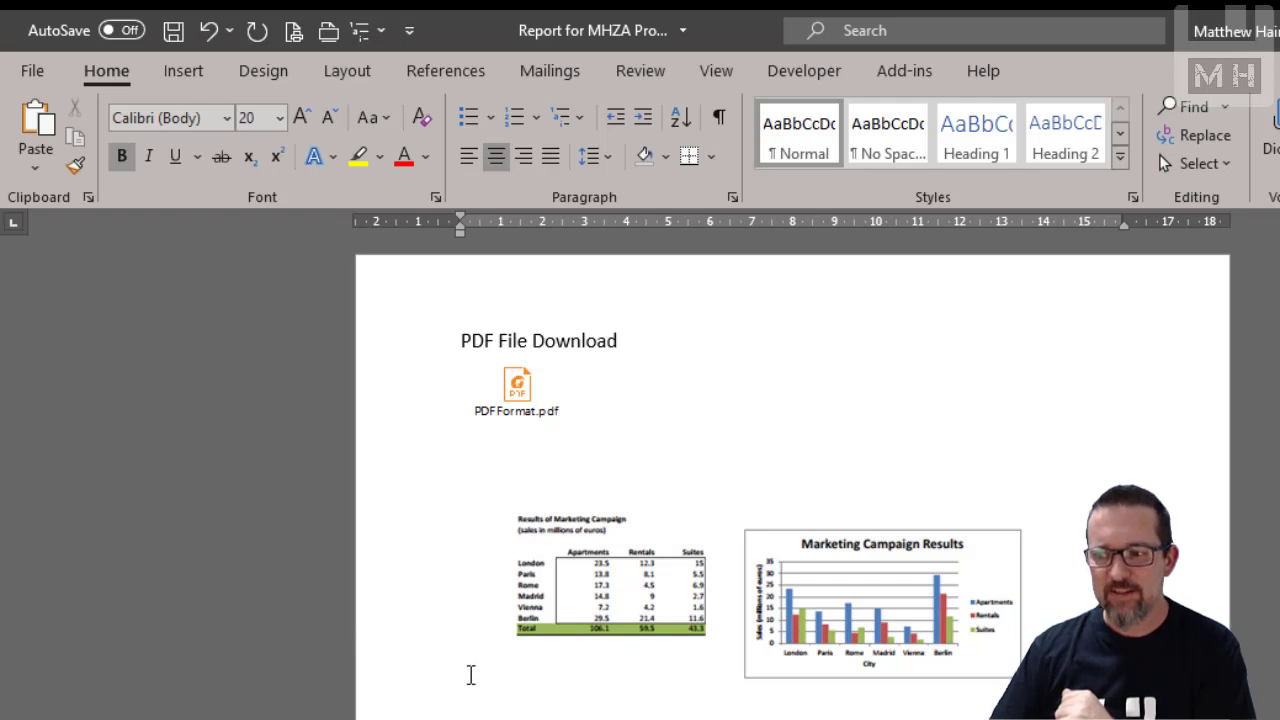
left_click(832, 633)
key("Delete")
key("BackSpace")
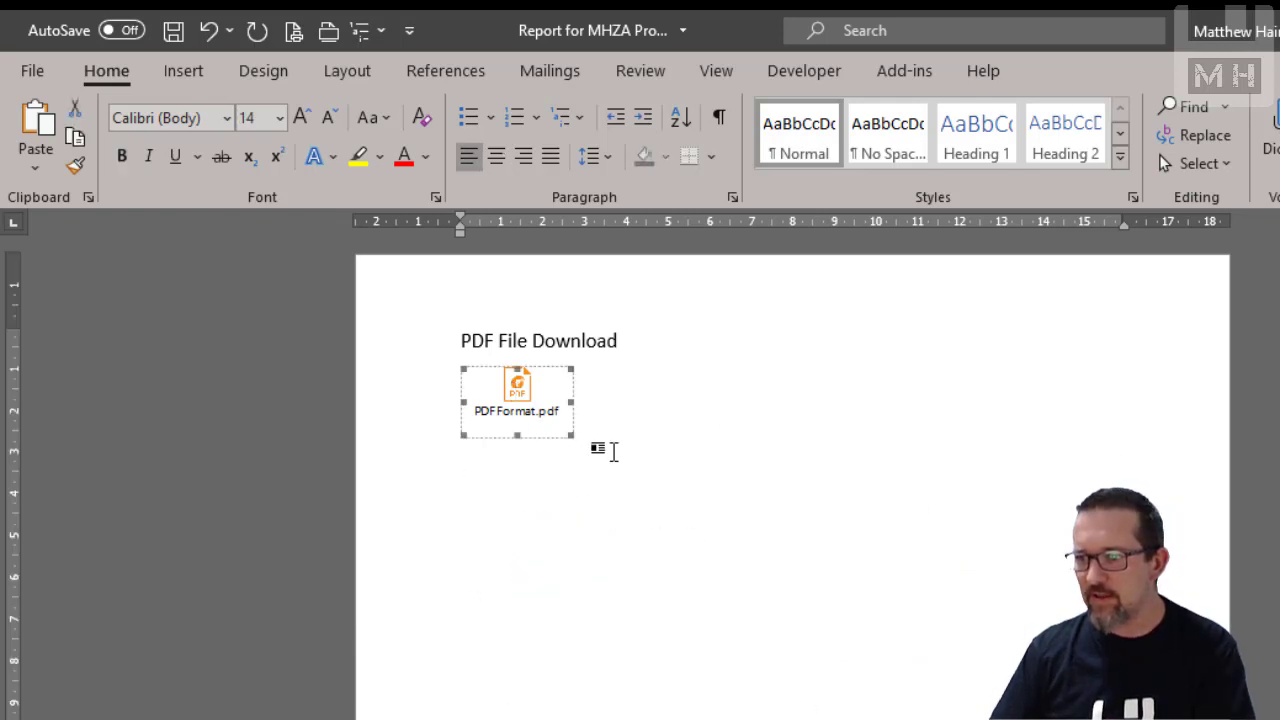
key("BackSpace")
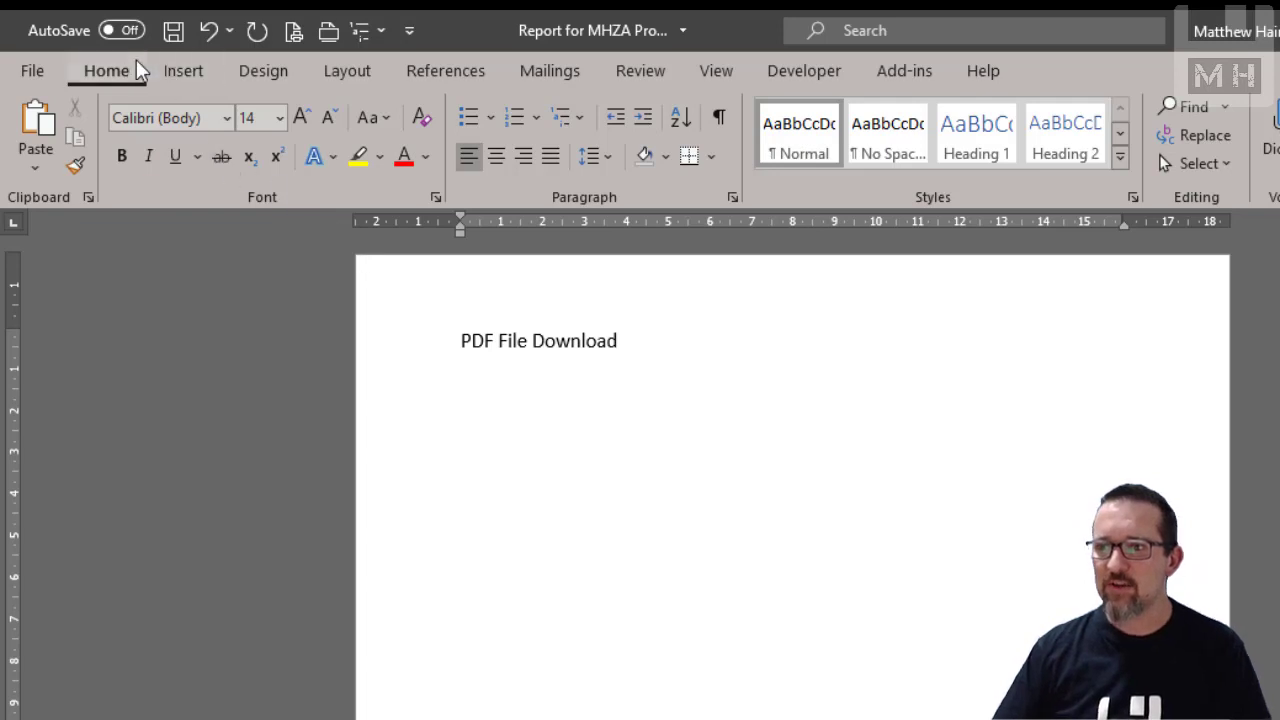
Start inserting an object below the PDF File Download line and locate PDFFormat.pdf in the Level 3 Word Lesson 8 folder window.
left_click(184, 70)
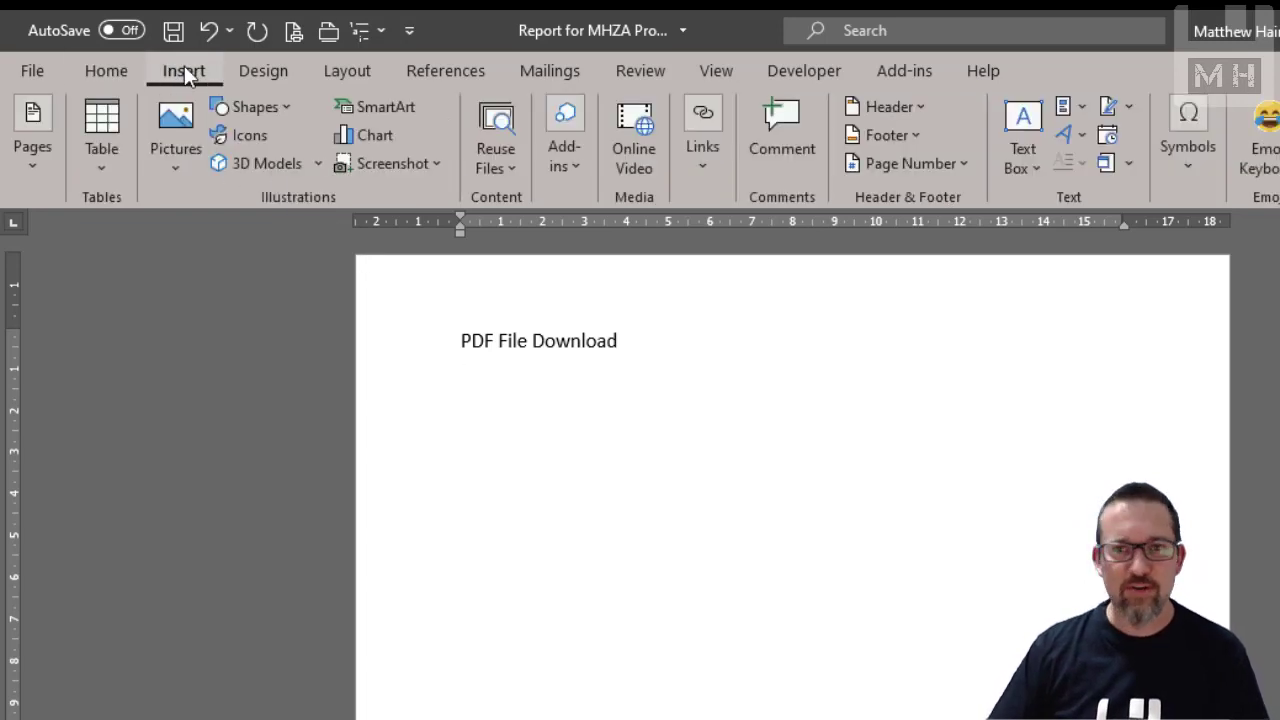
left_click(1106, 166)
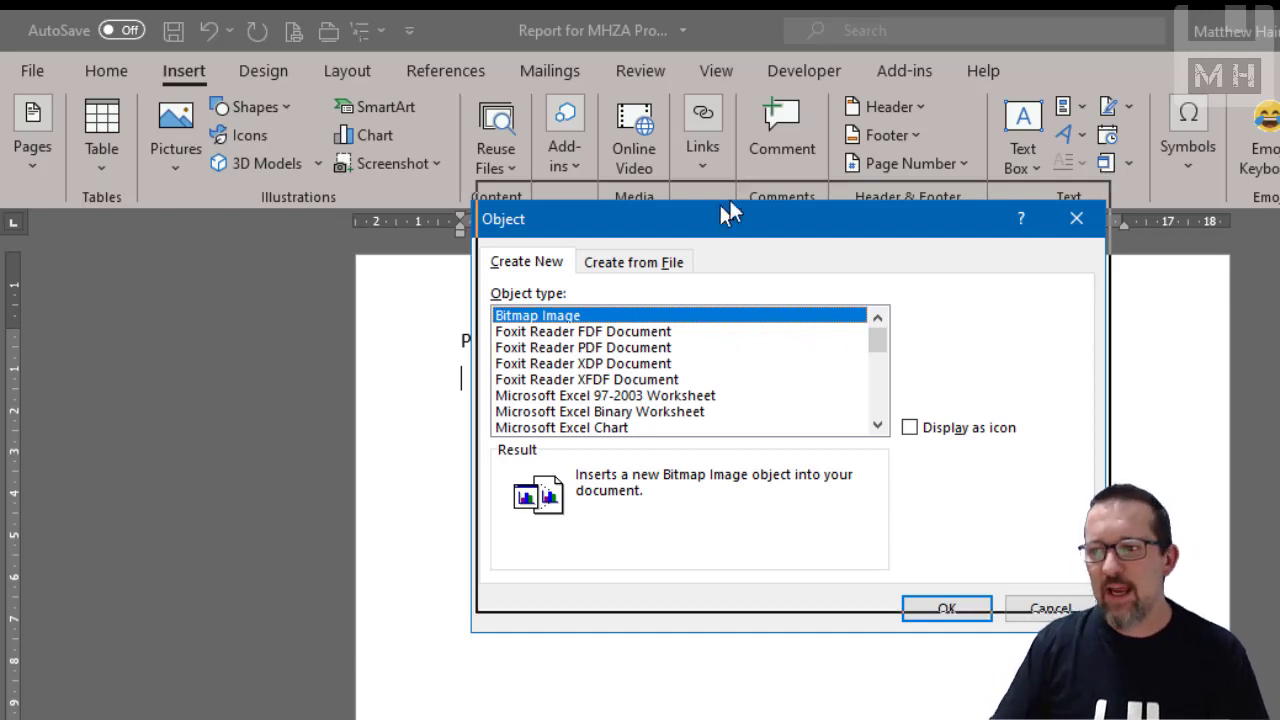
left_click_drag(724, 222, 800, 160)
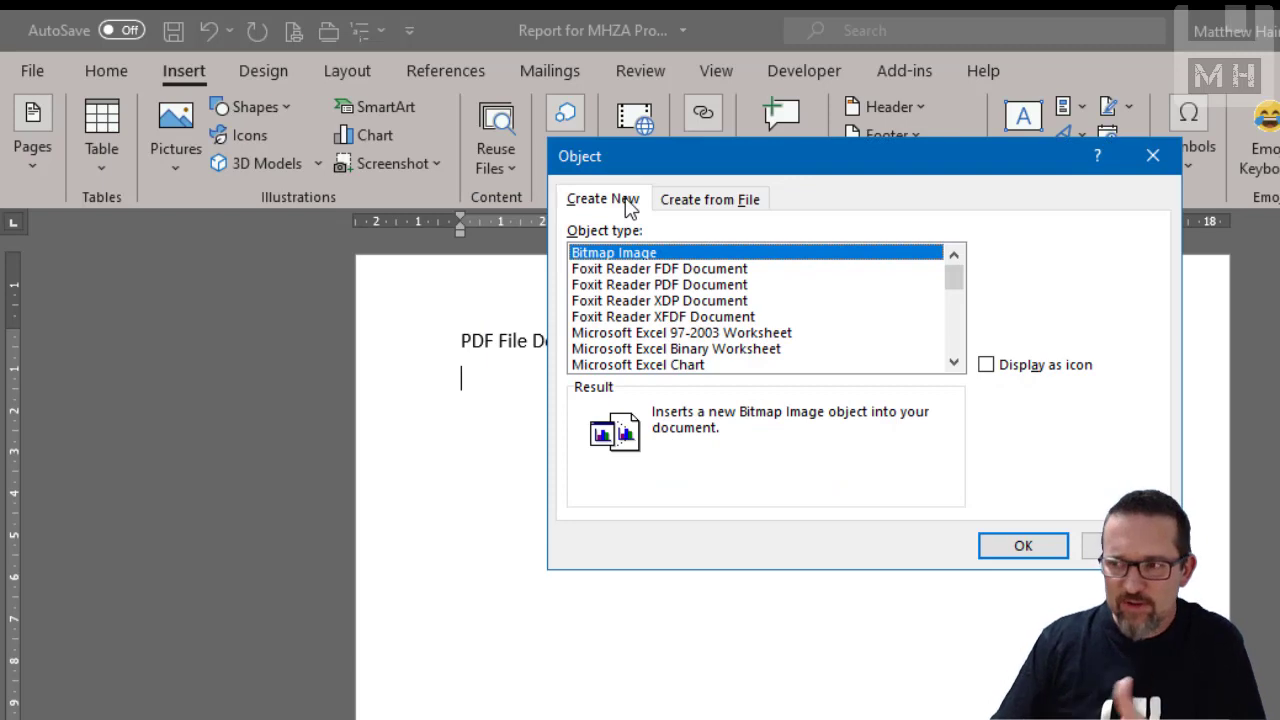
left_click(306, 718)
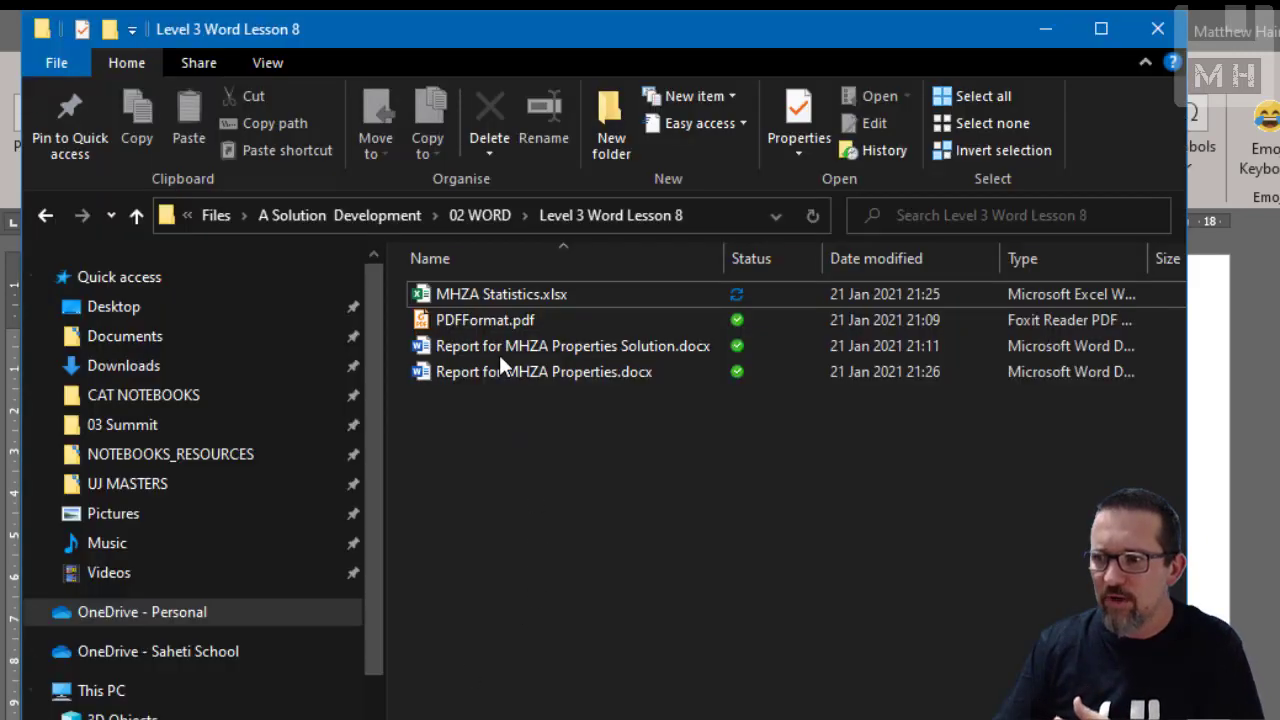
left_click(476, 321)
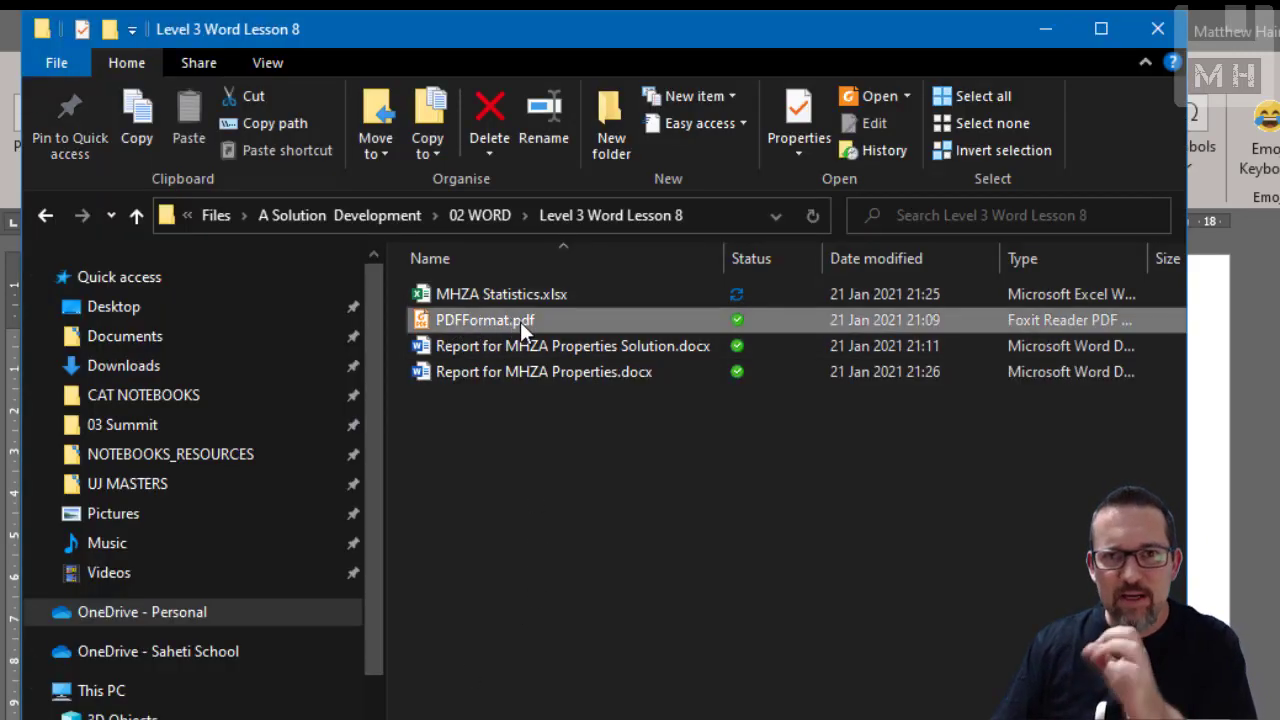
left_click(1050, 30)
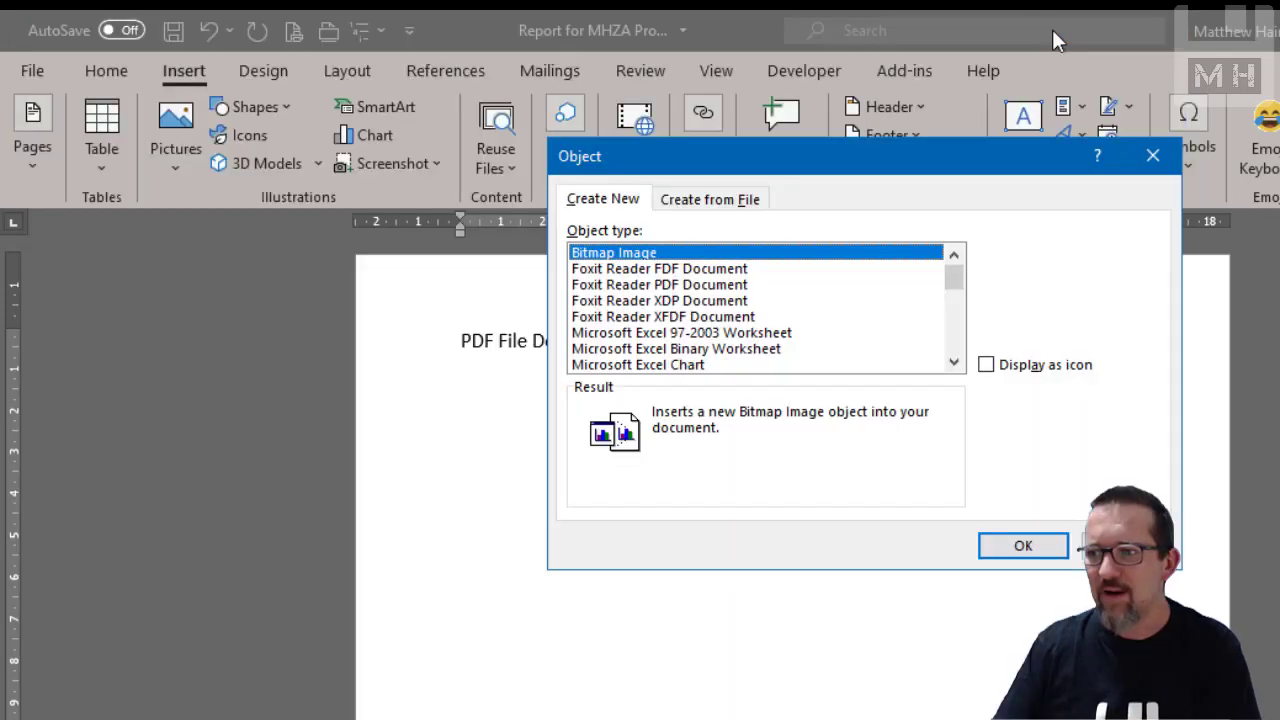
Set the object to be created from the file PDFFormat.pdf in 03 Summit > Files > A Solution Development > 02 WORD > Level 3 Word Lesson 8.
left_click(720, 212)
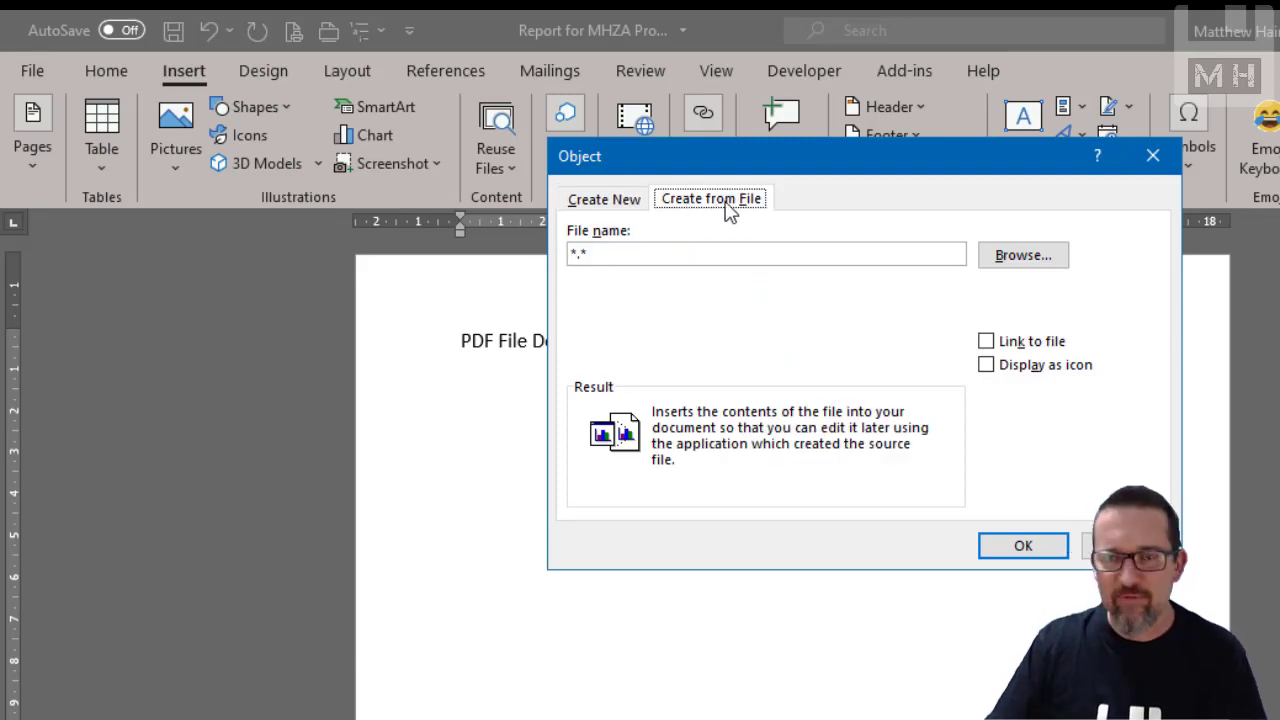
left_click(1060, 266)
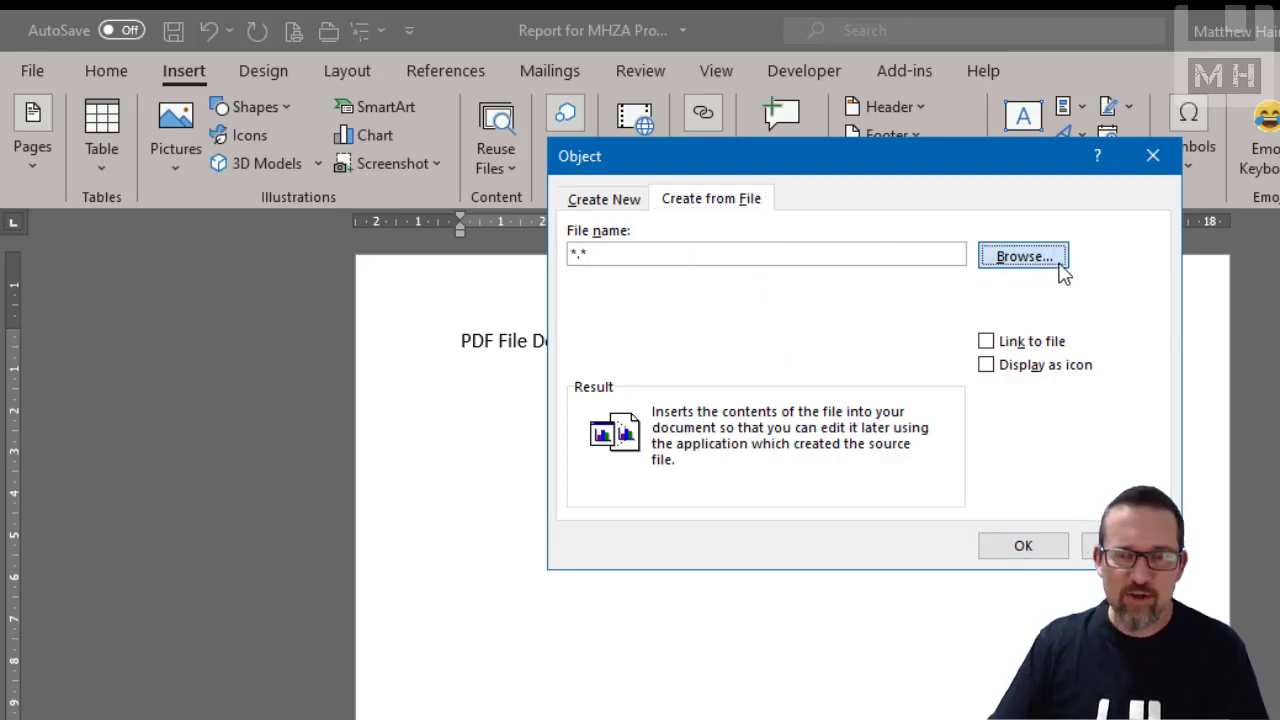
scroll(880, 480, "up", 5)
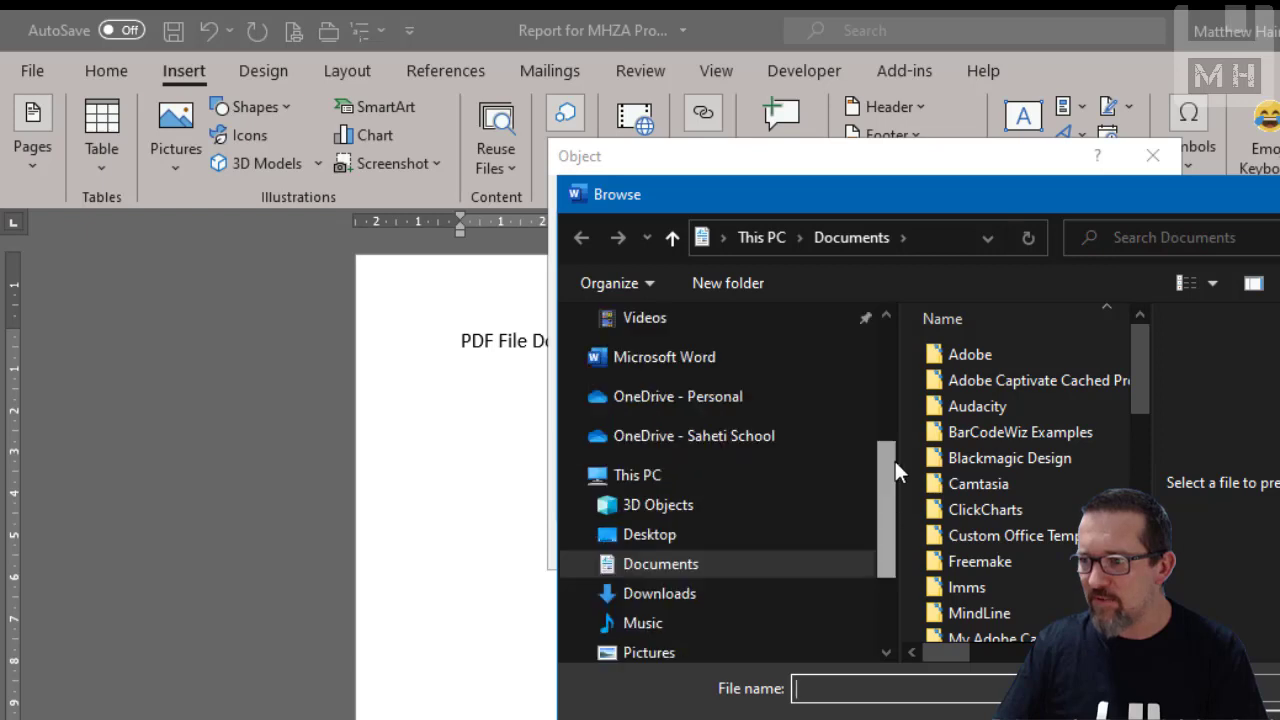
left_click(700, 485)
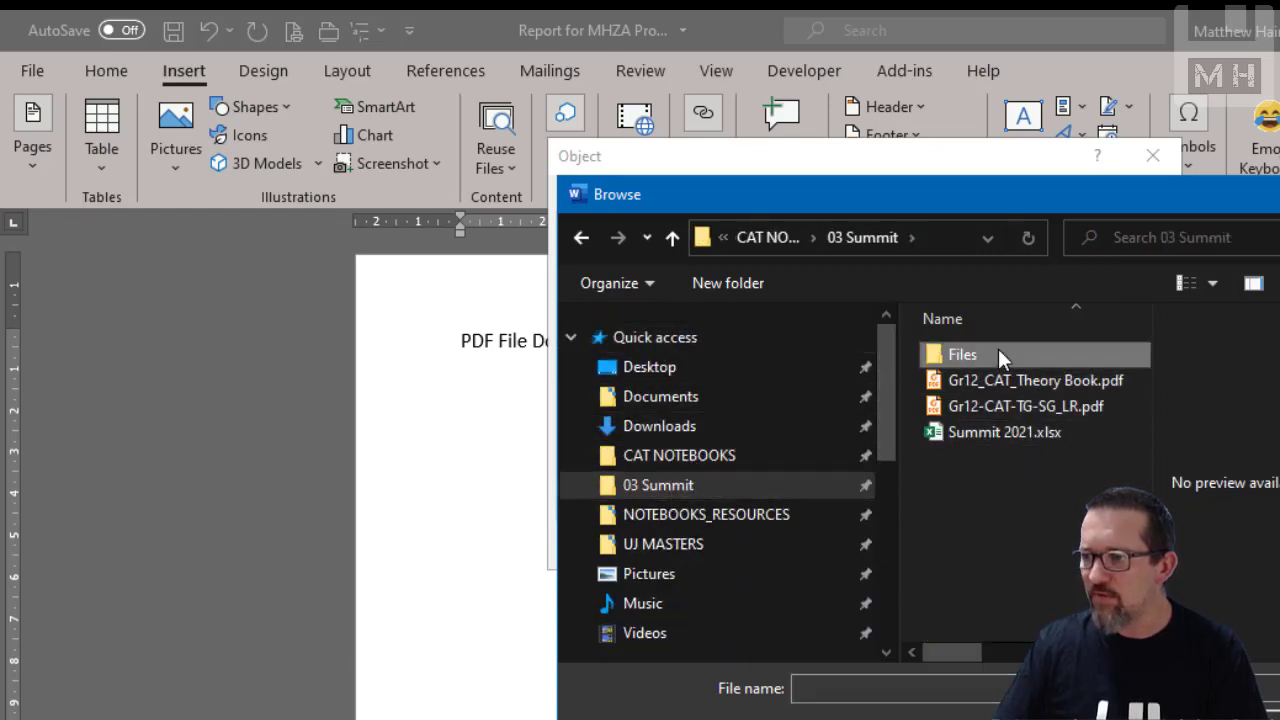
double_click(998, 350)
double_click(993, 356)
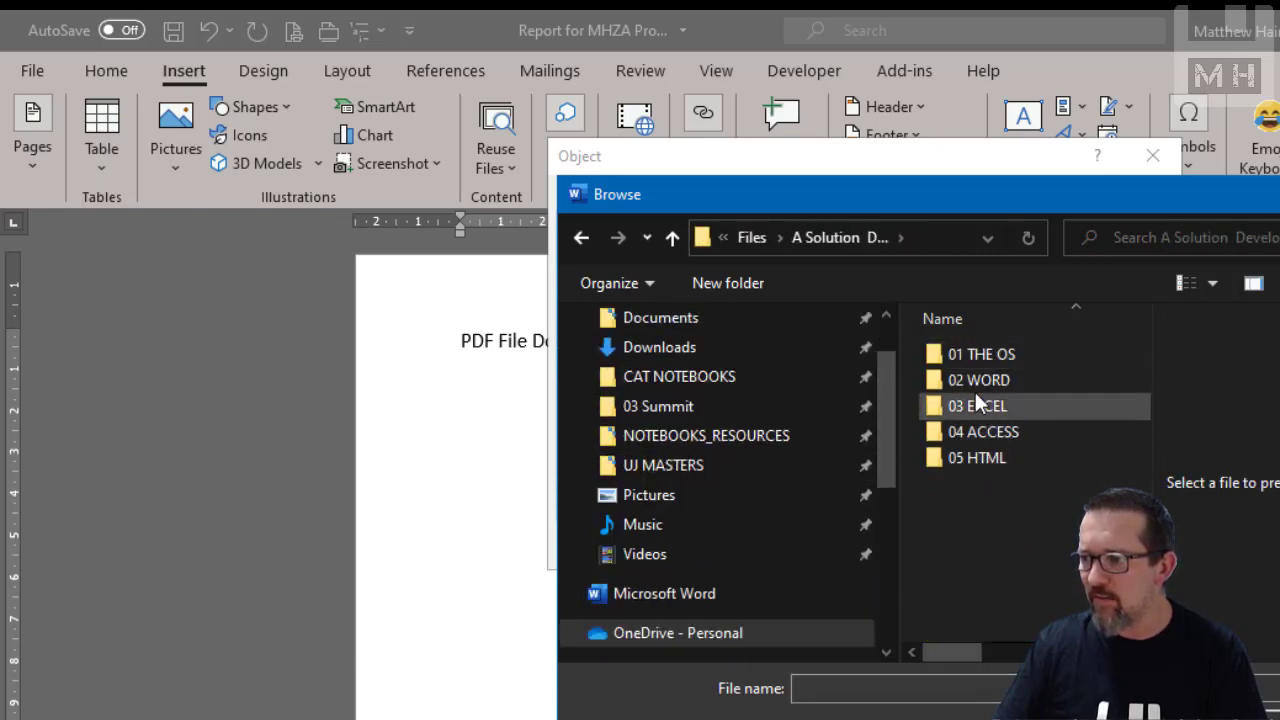
double_click(977, 383)
double_click(990, 534)
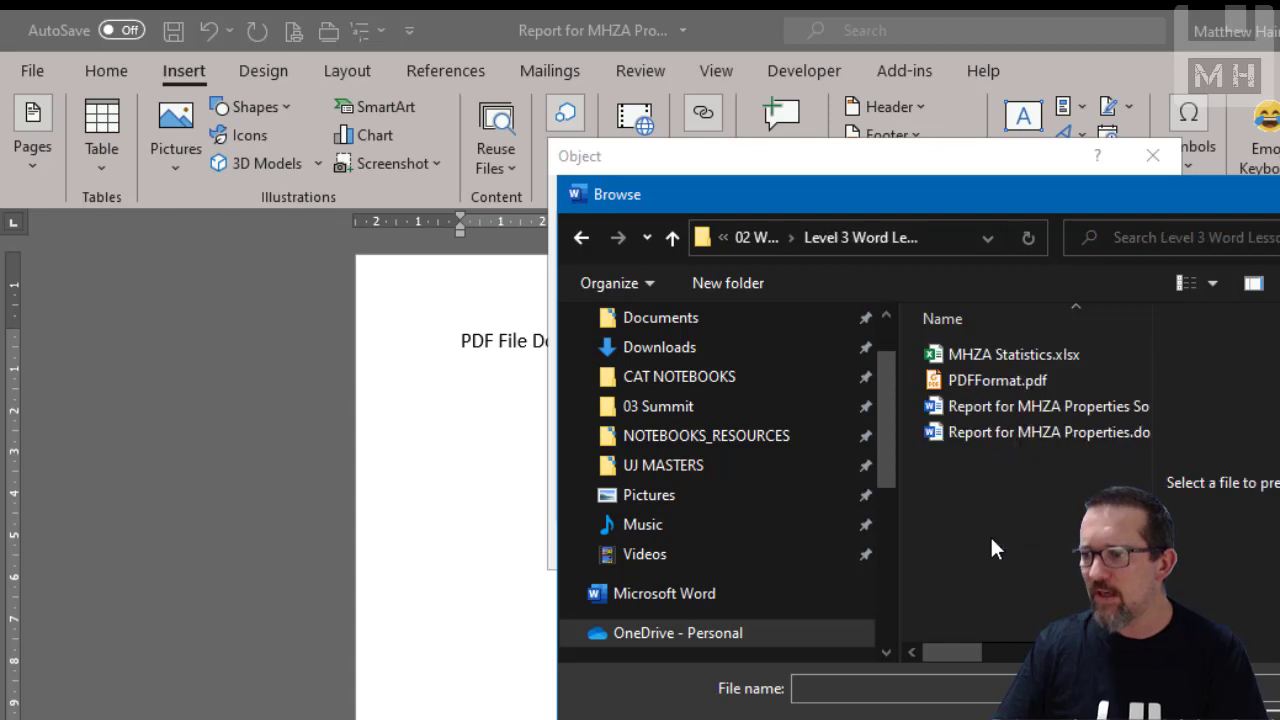
left_click(996, 380)
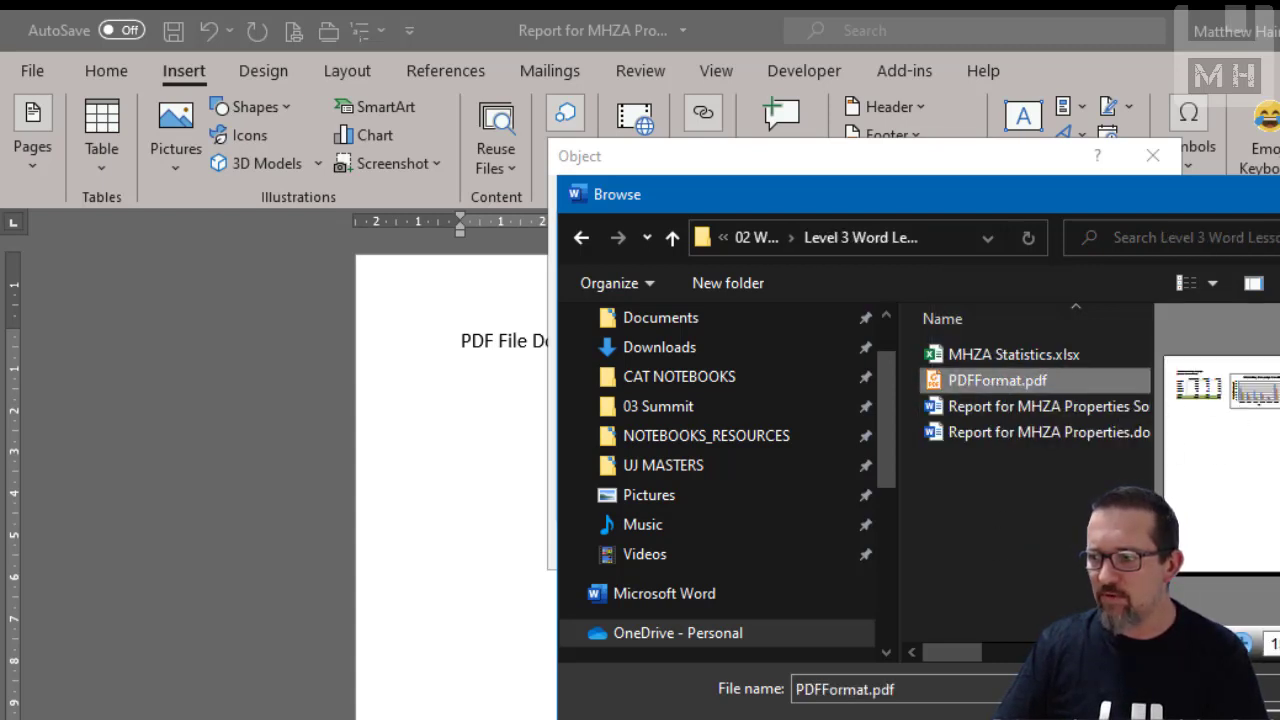
double_click(997, 380)
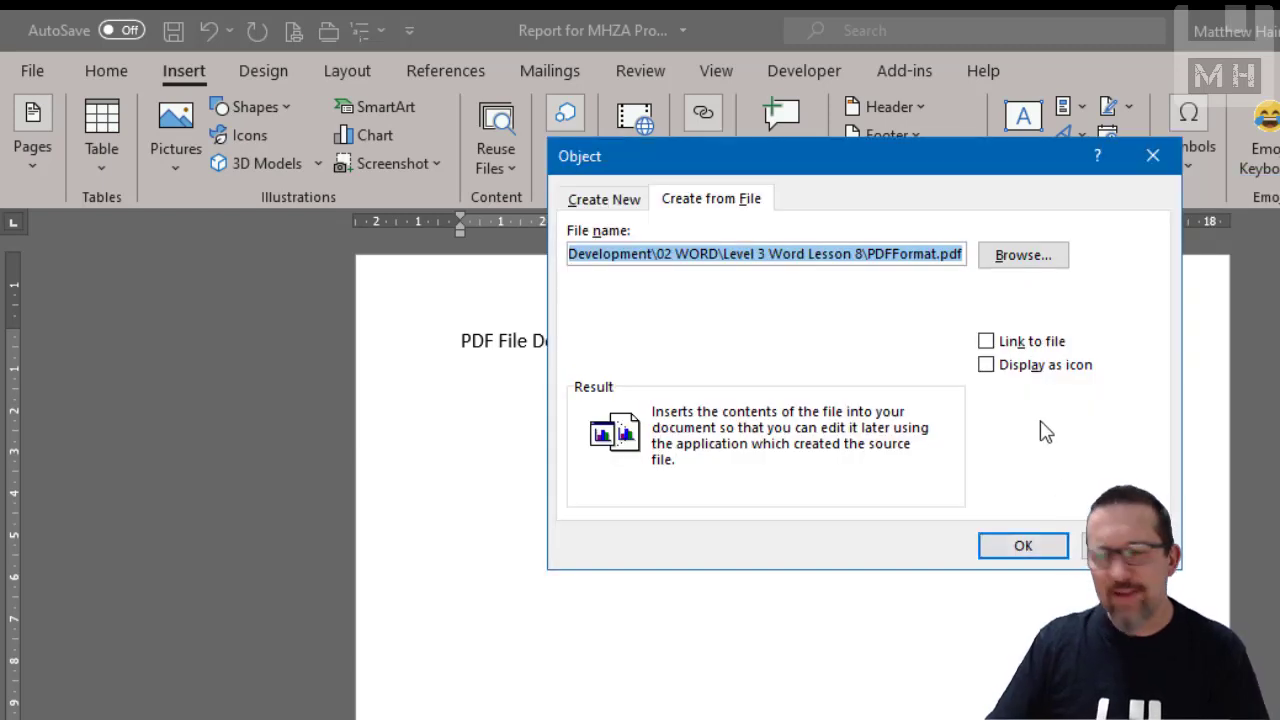
Insert the PDF below the PDF File Download line, linked to its file and displayed as an icon.
left_click(1044, 348)
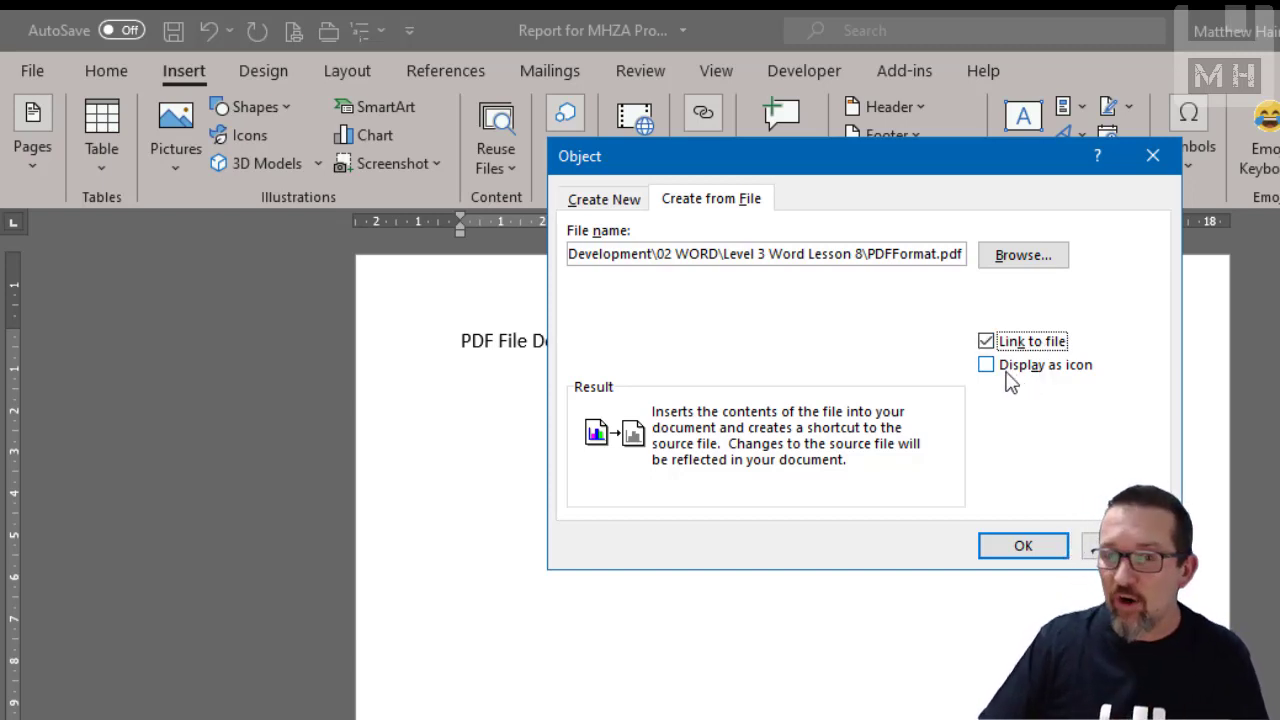
left_click(1006, 374)
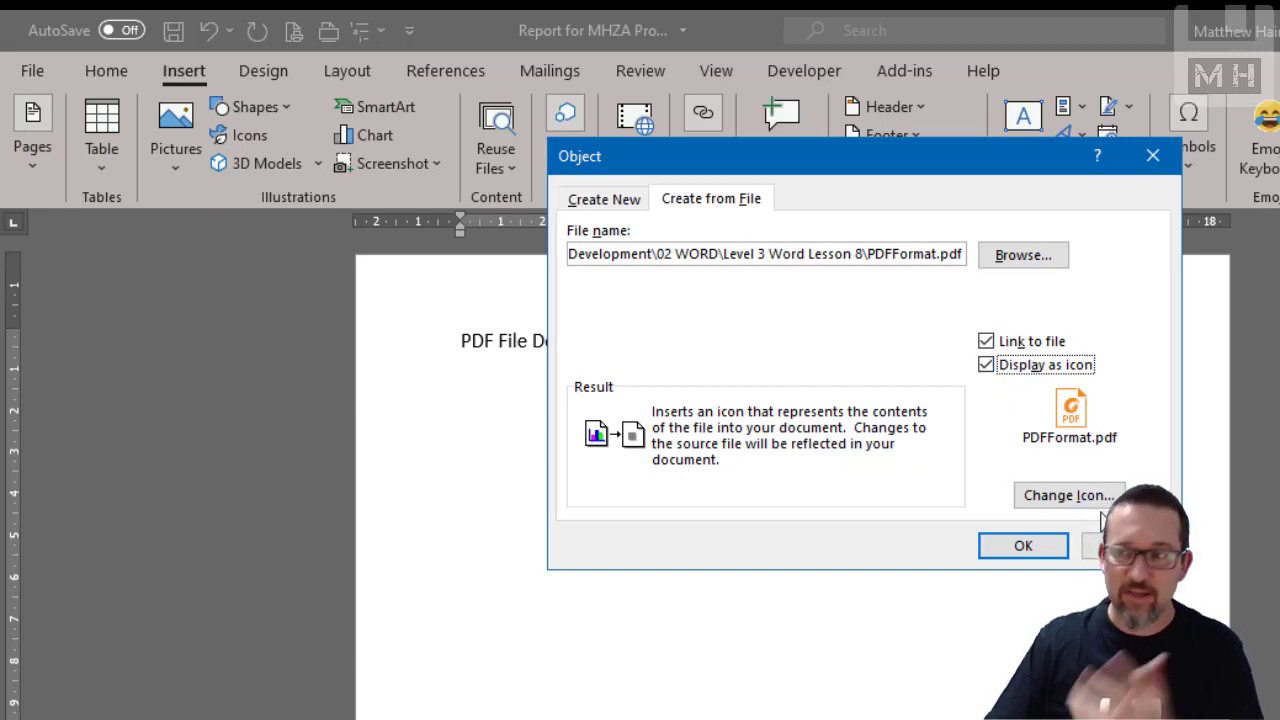
left_click(1020, 548)
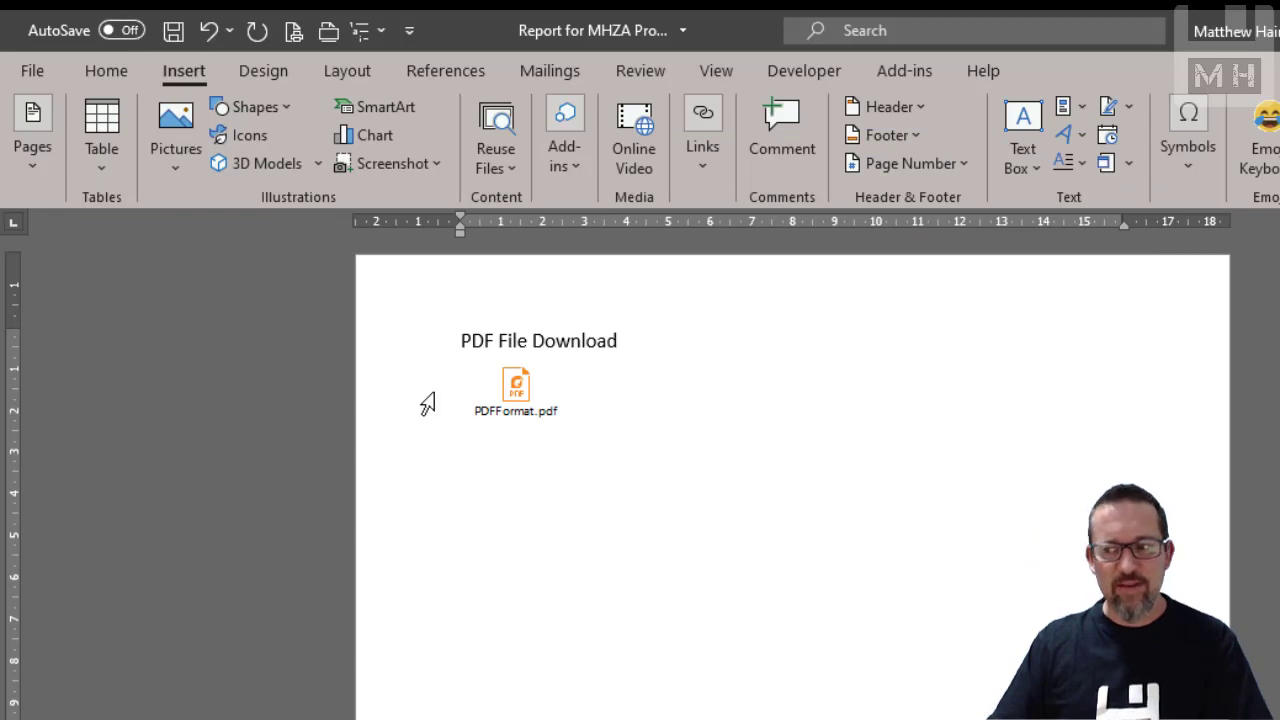
Open the PDF from its inserted icon to view its contents, and close the PDF reader.
left_click(527, 396)
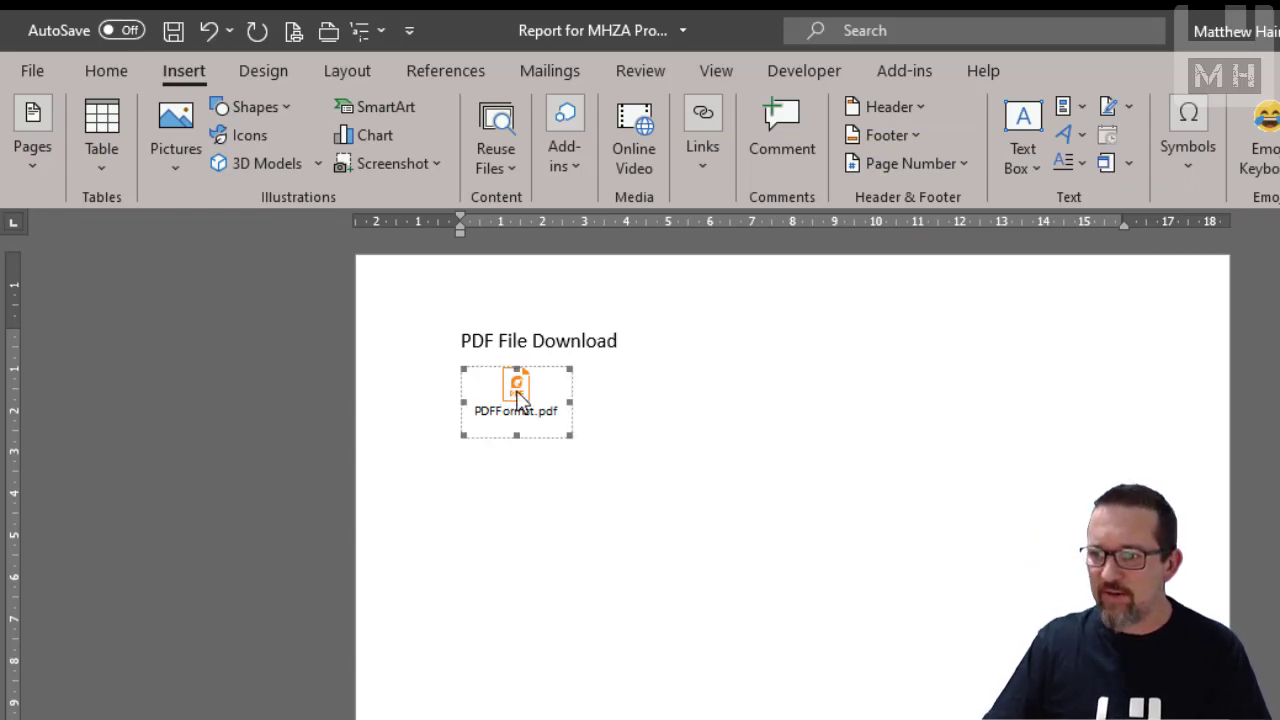
double_click(518, 398)
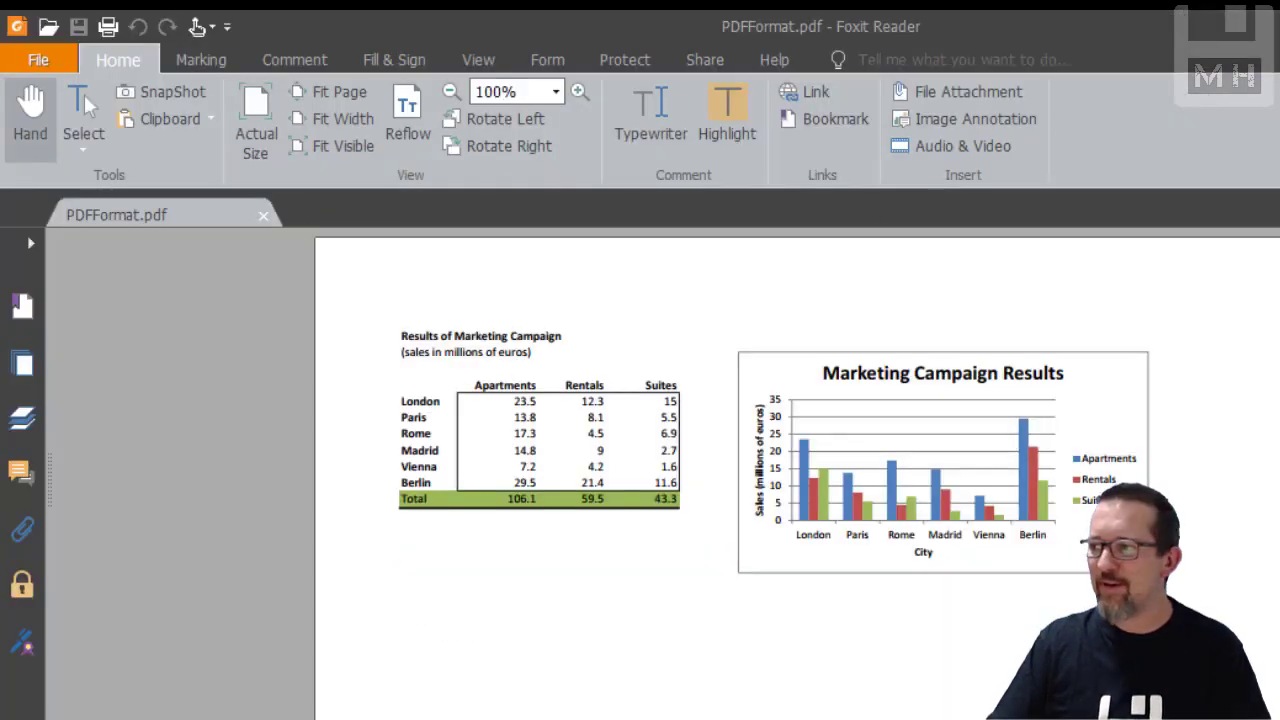
left_click(1279, 26)
Add a new empty line below the PDFFormat.pdf icon in the Word report.
left_click(565, 385)
left_click(626, 450)
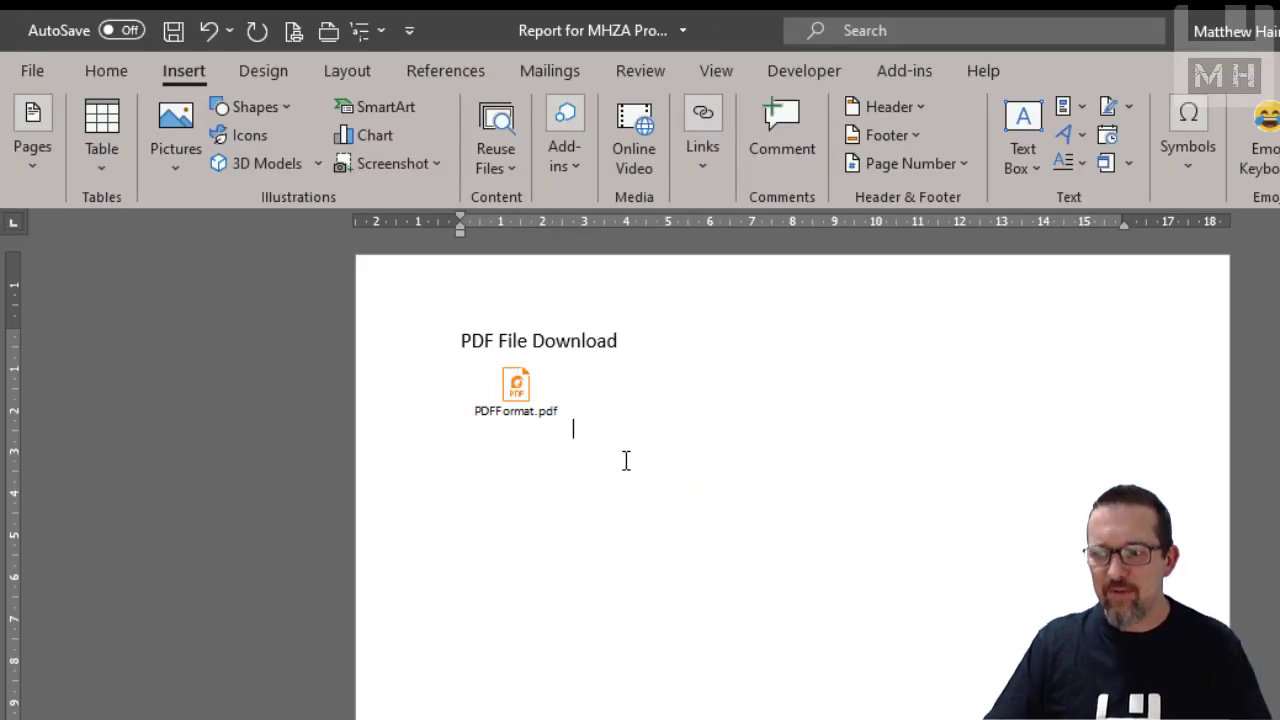
key("Return")
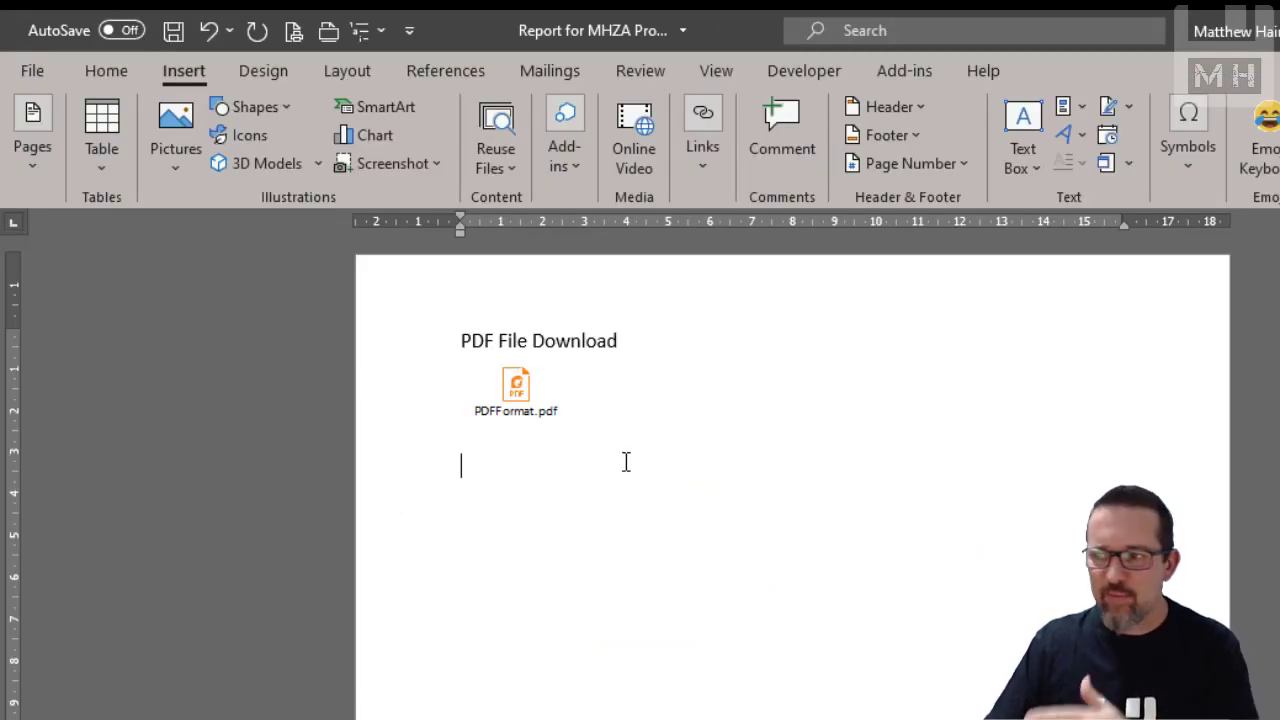
Start a second object from file on the empty line, choosing PDFFormat.pdf from the Level 3 Word Lesson 8 folder again.
left_click(1106, 163)
left_click(722, 200)
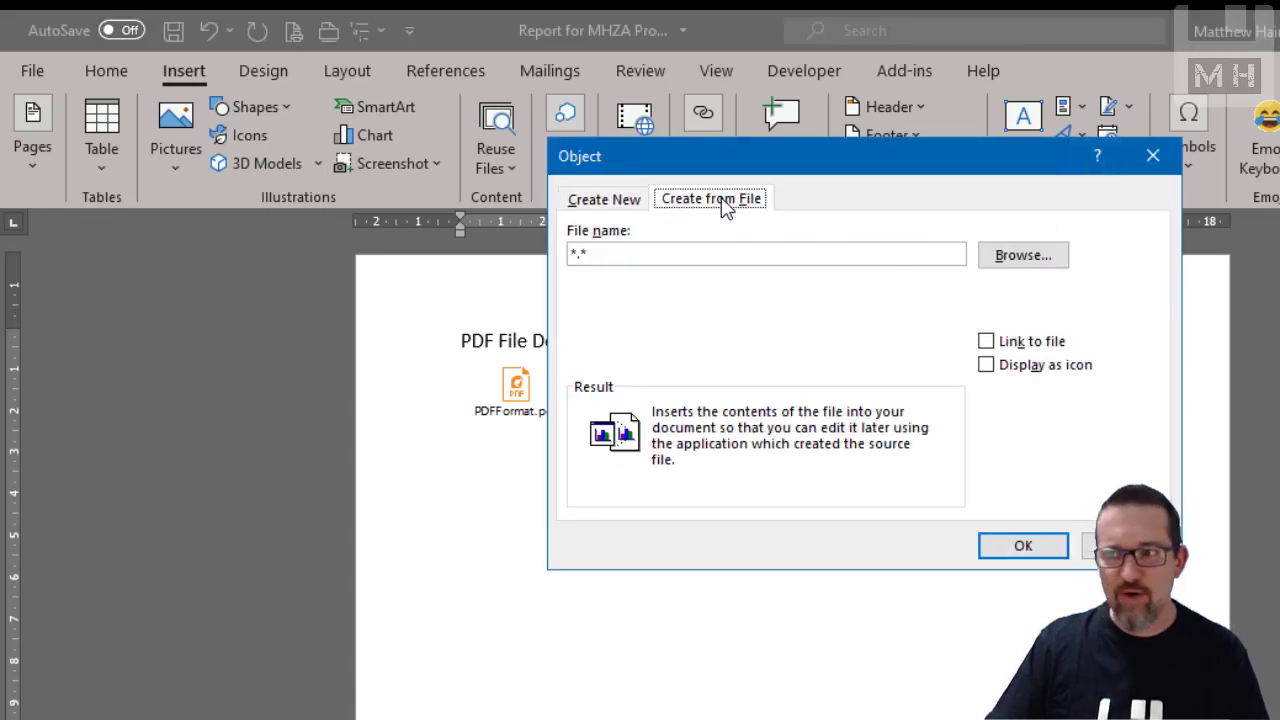
left_click(1037, 259)
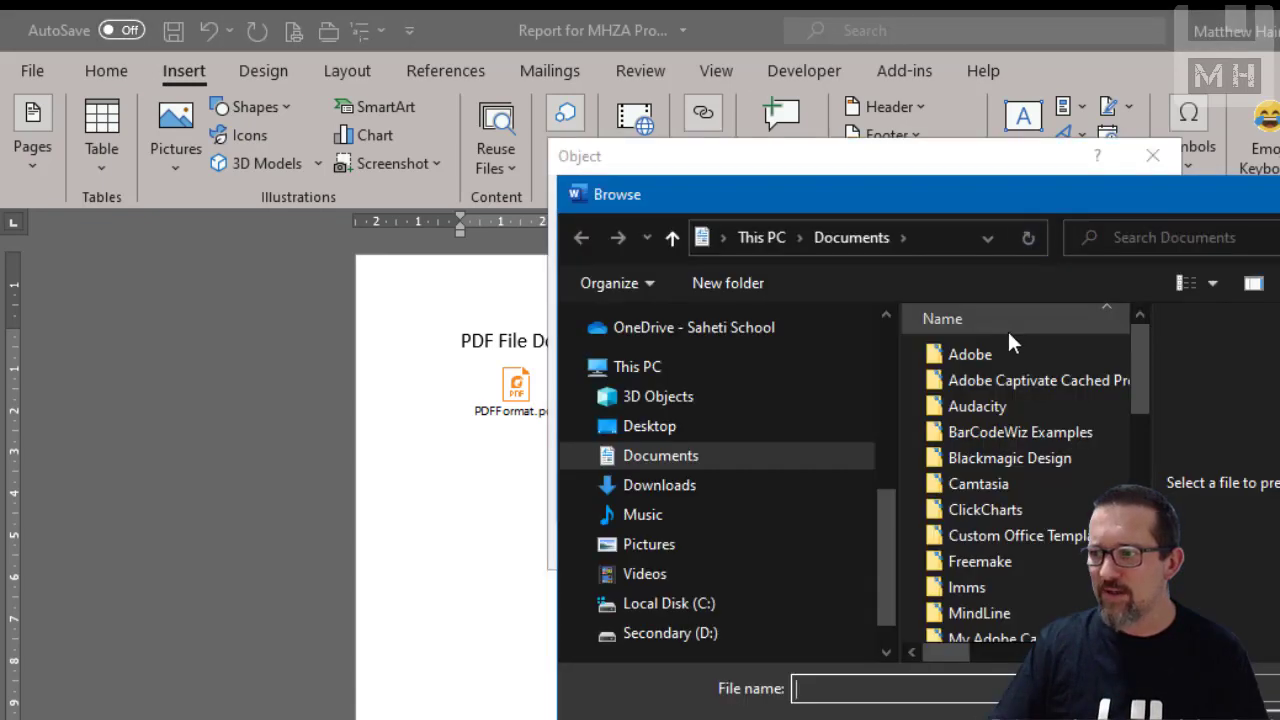
left_click_drag(884, 530, 885, 310)
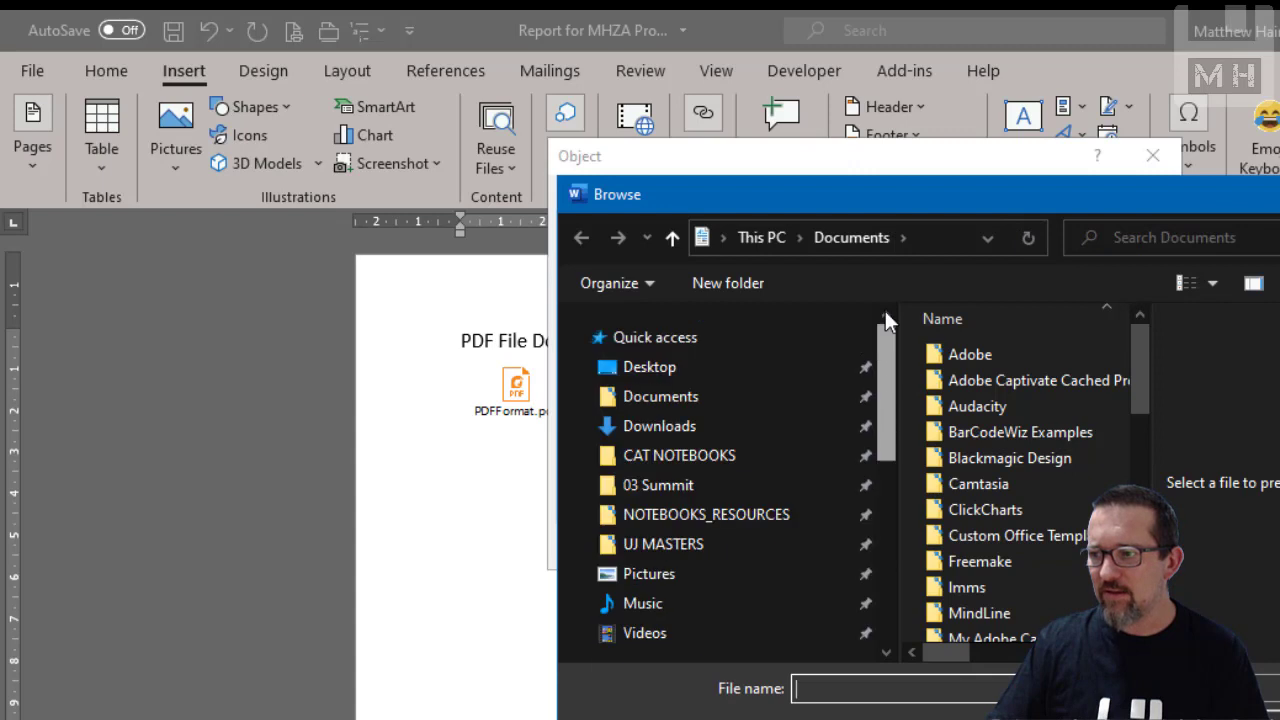
left_click(668, 487)
double_click(977, 358)
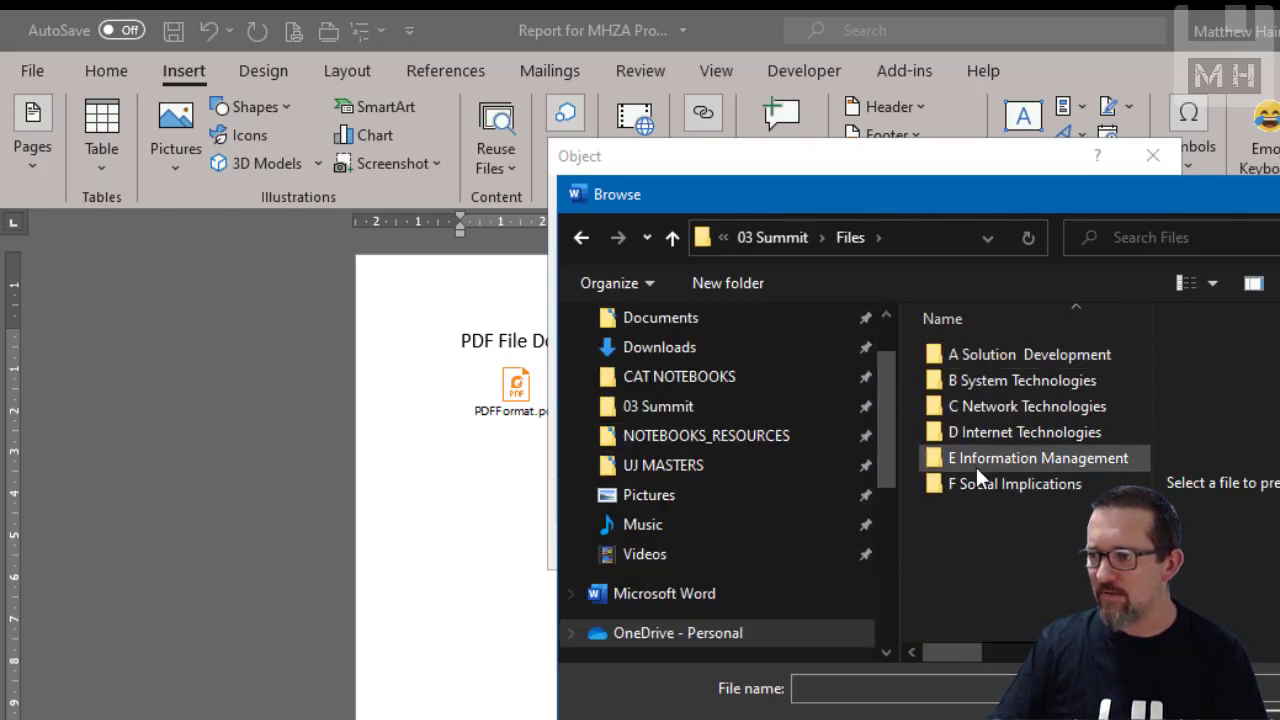
double_click(980, 356)
double_click(976, 380)
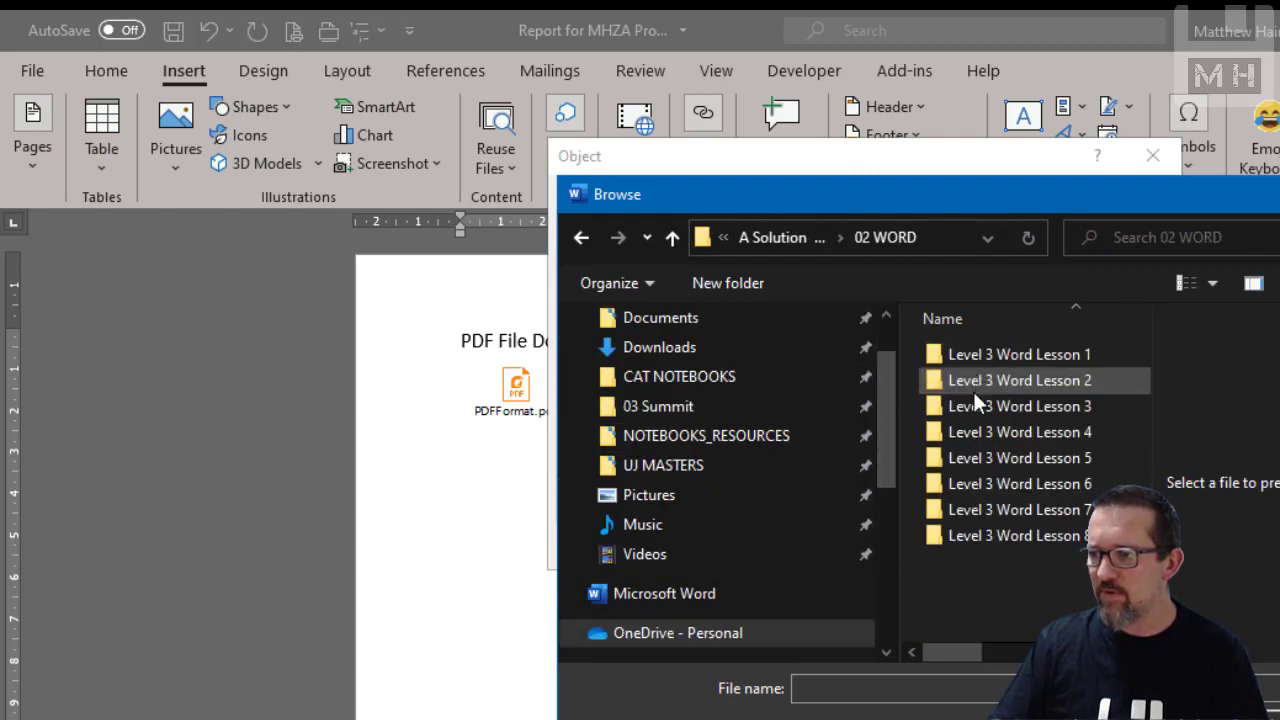
double_click(970, 533)
left_click(966, 381)
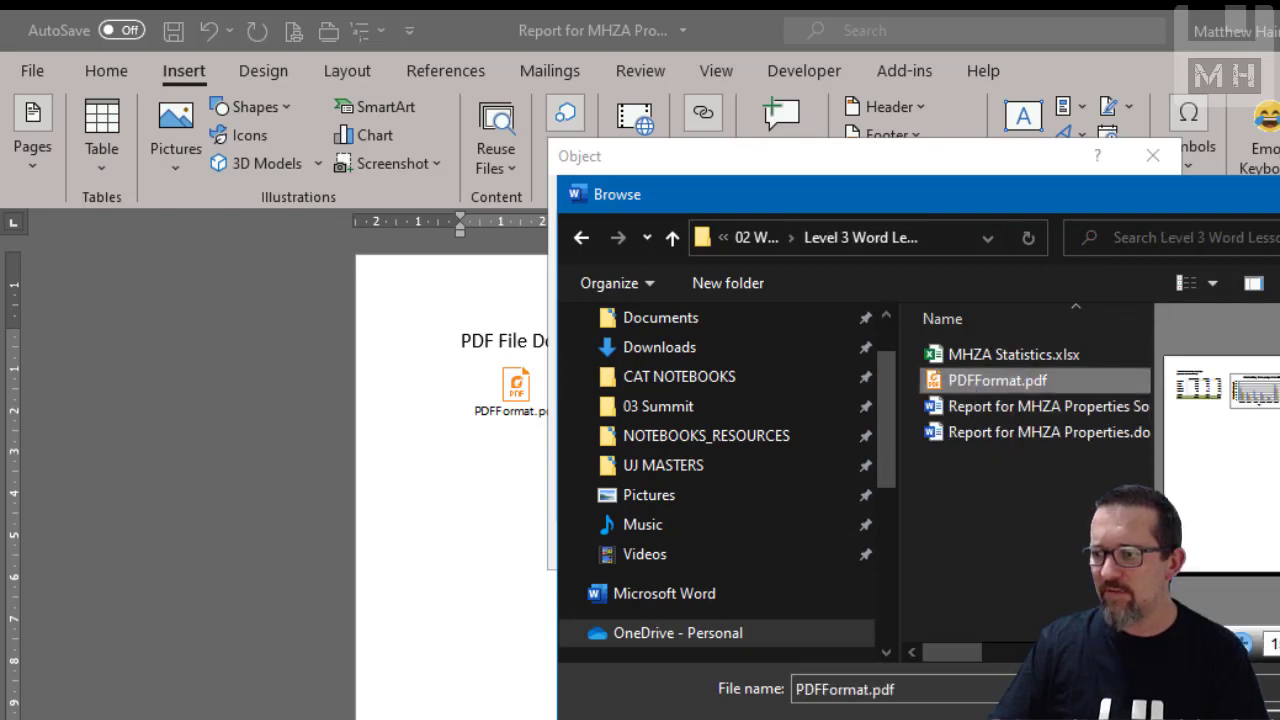
double_click(966, 381)
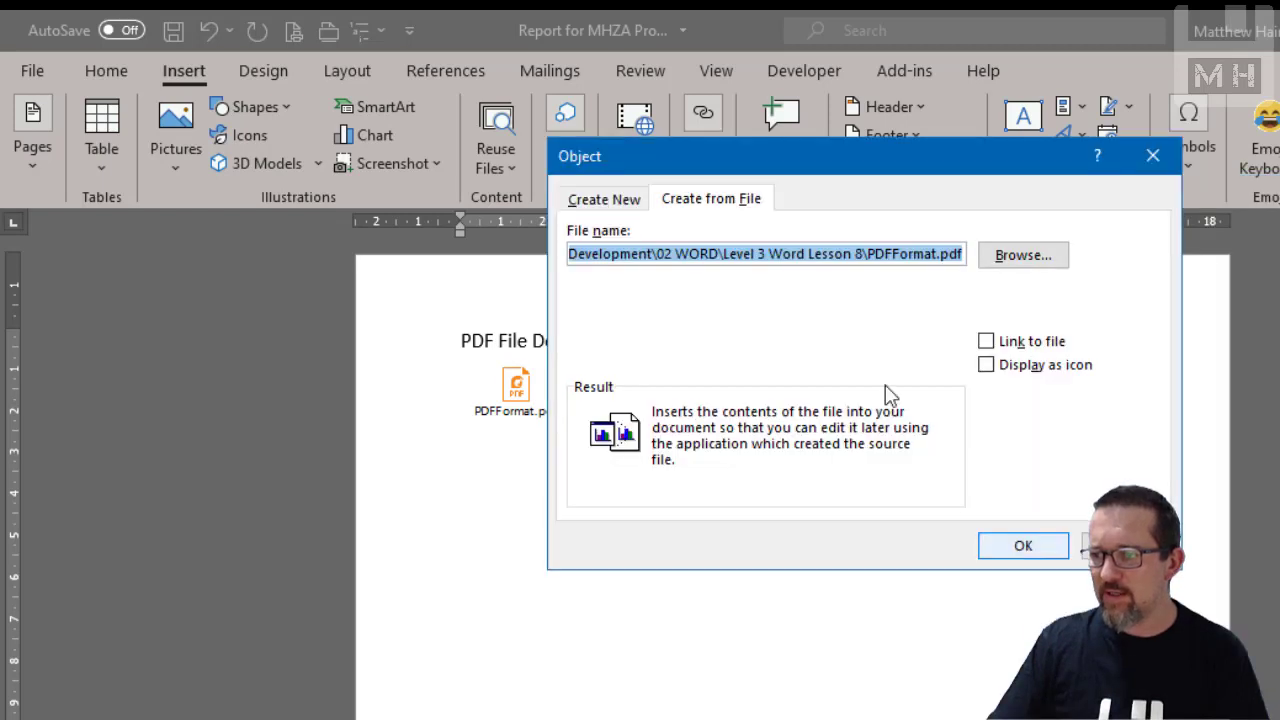
Insert this second object linked to its file but without the icon display, and select the resulting picture of the PDF.
left_click(1046, 345)
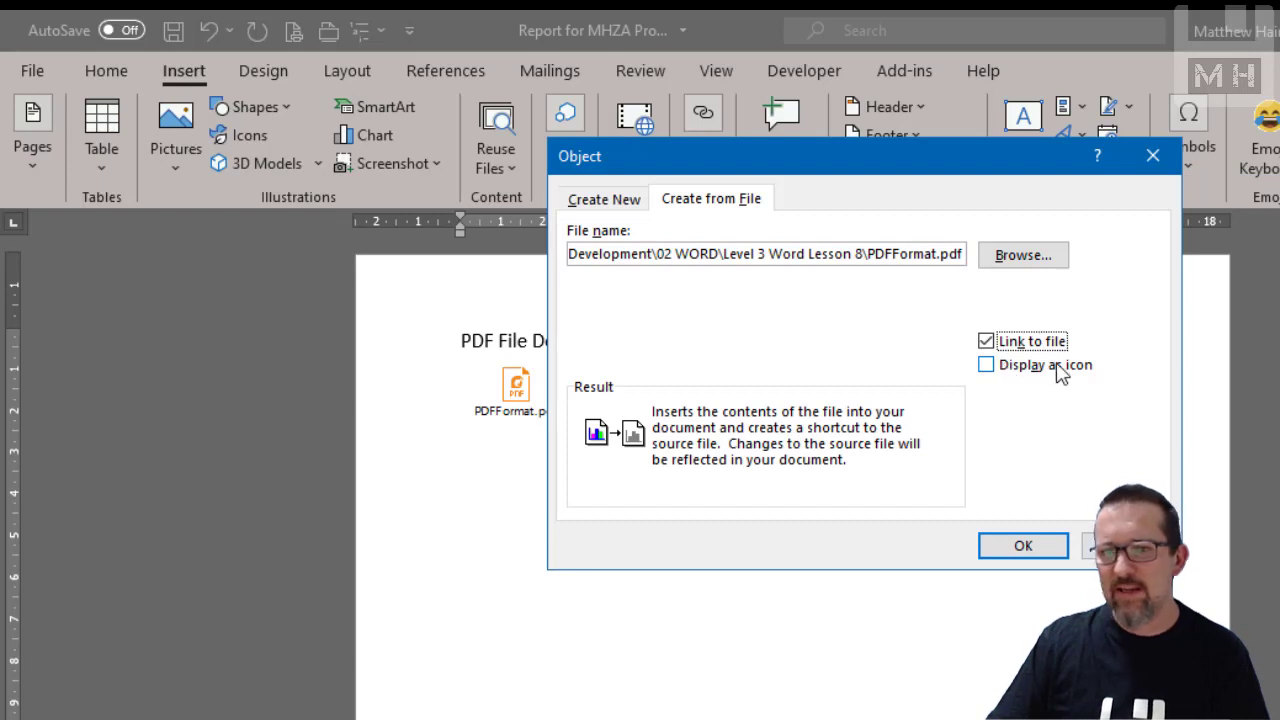
left_click(1003, 549)
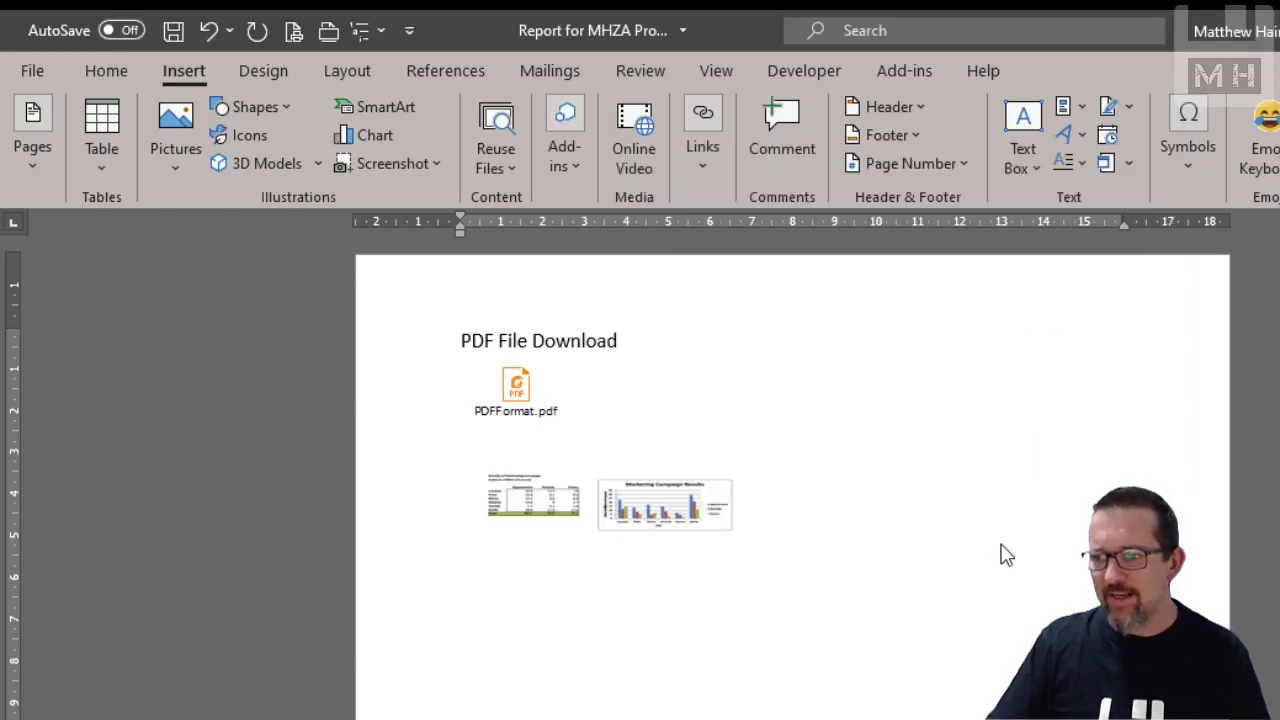
left_click(674, 538)
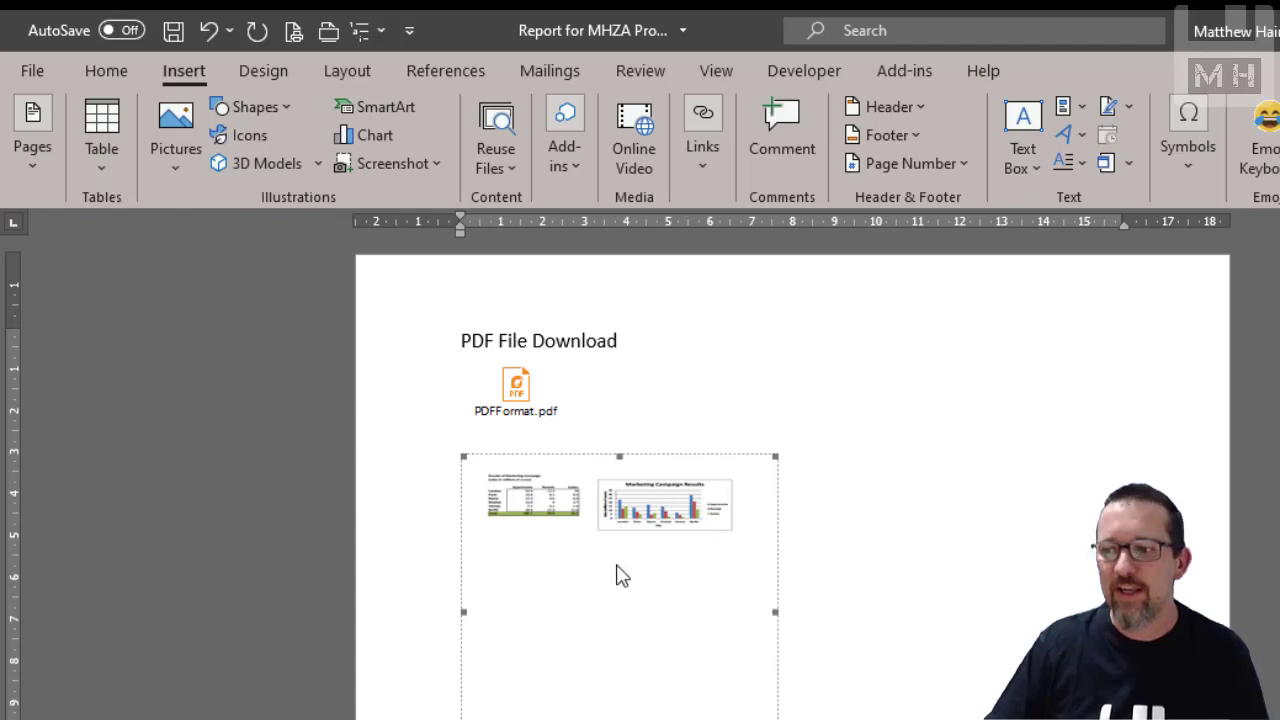
Shrink the Average Income/Rent by Age chart to about 13.5 cm wide.
scroll(605, 563, "up", 10)
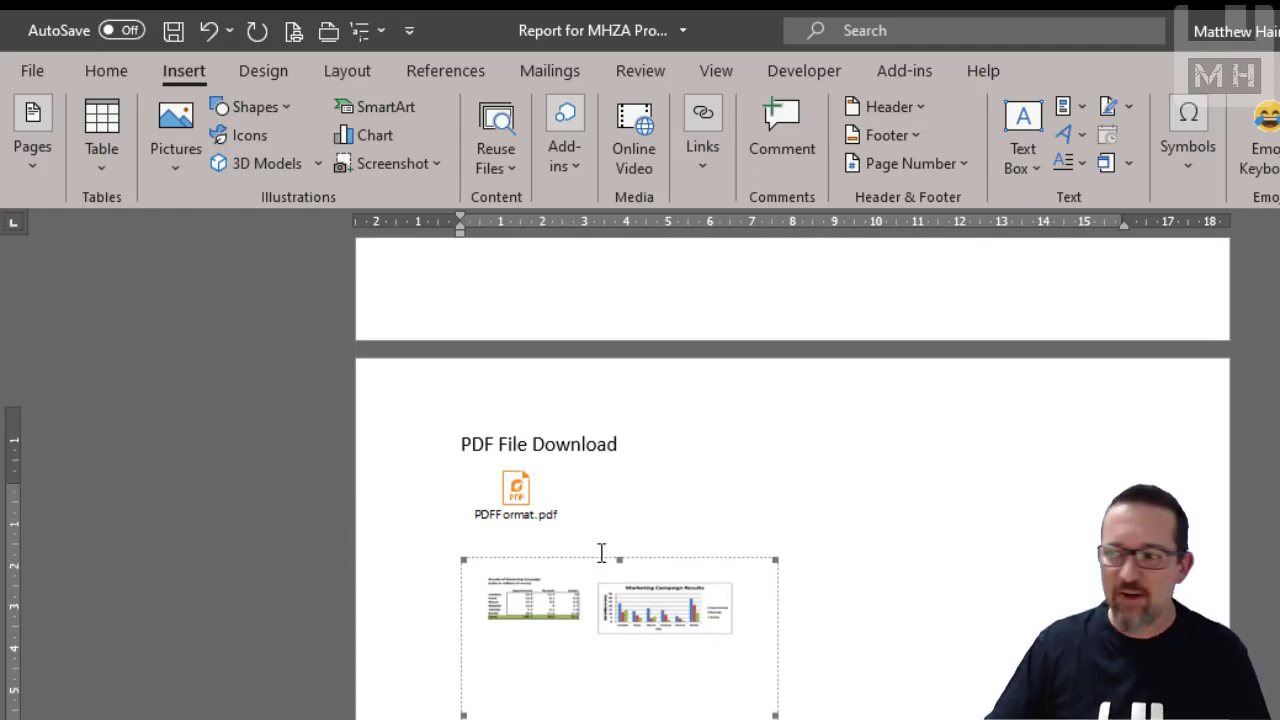
scroll(718, 615, "down", 2)
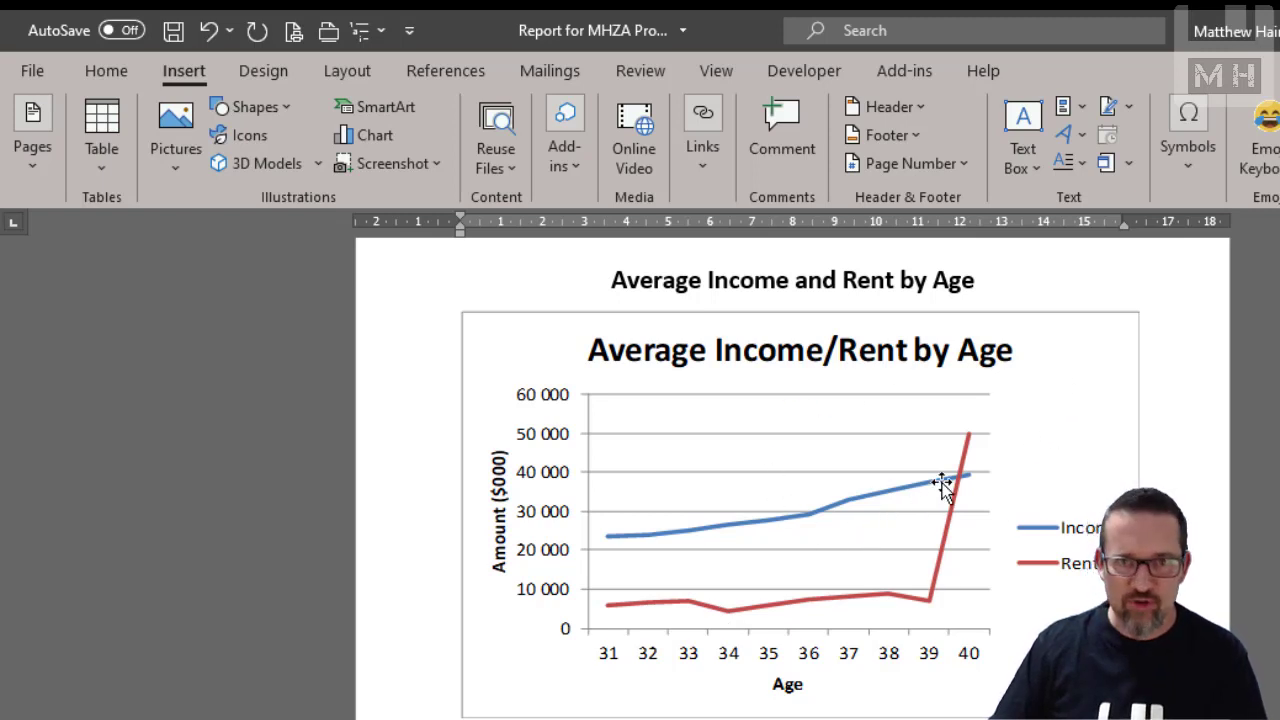
left_click(1050, 414)
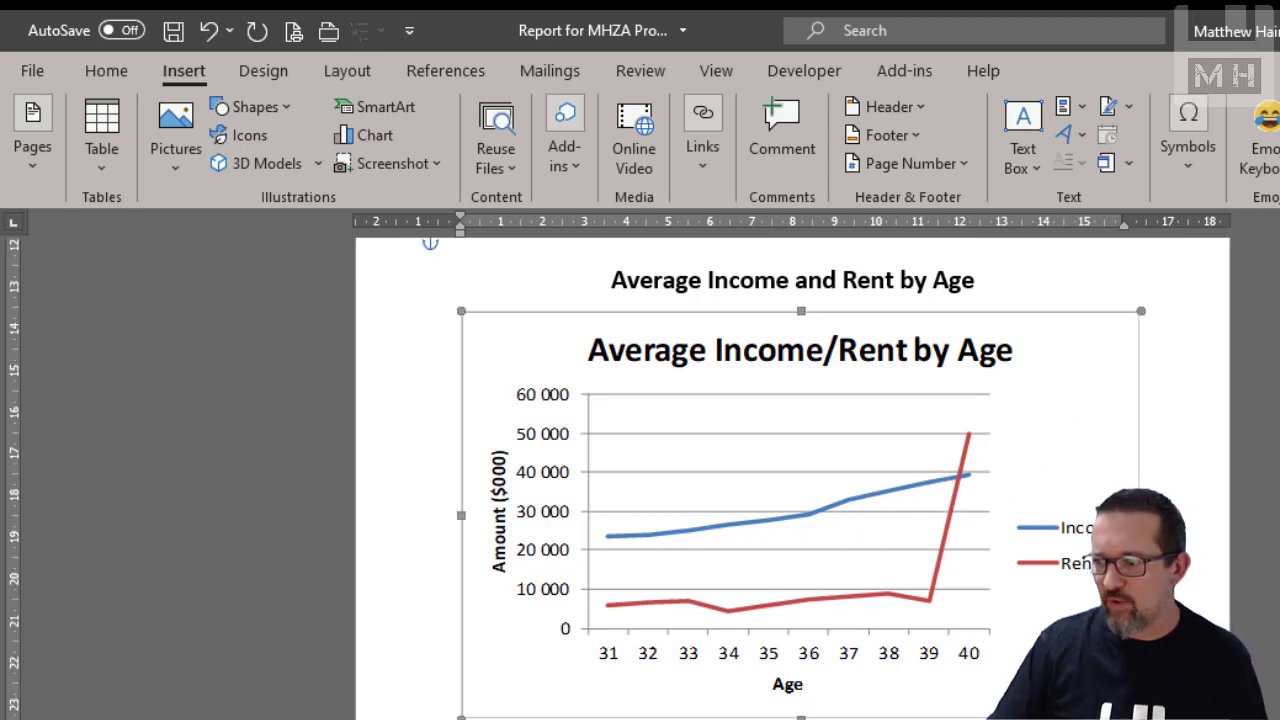
left_click_drag(1021, 625, 1030, 653)
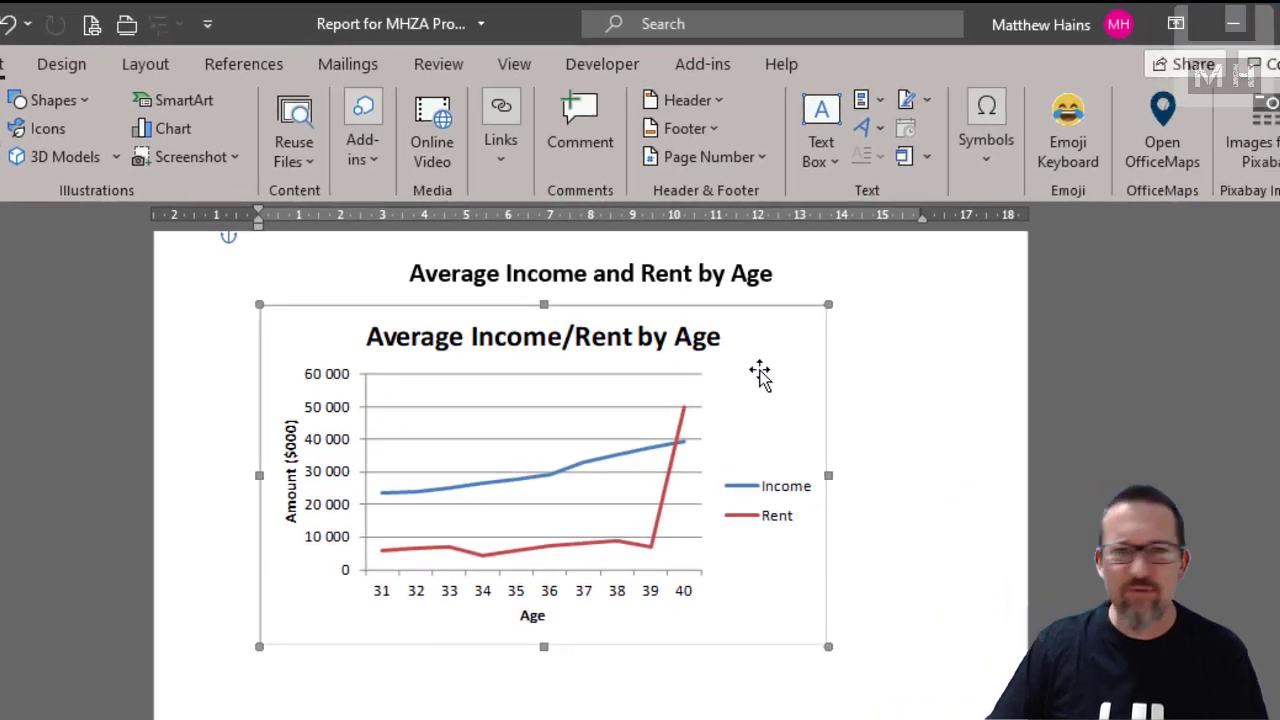
Update the link of the Average Income/Rent by Age chart to refresh it from its source worksheet.
right_click(961, 380)
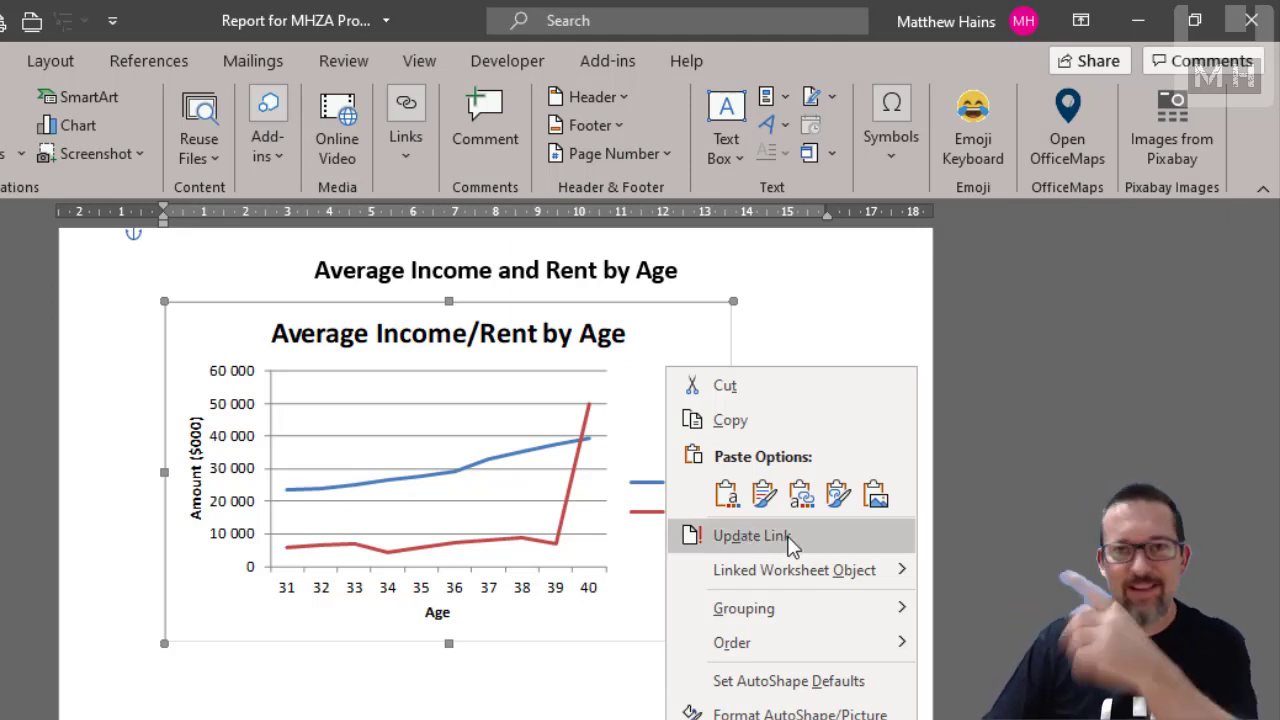
left_click(825, 326)
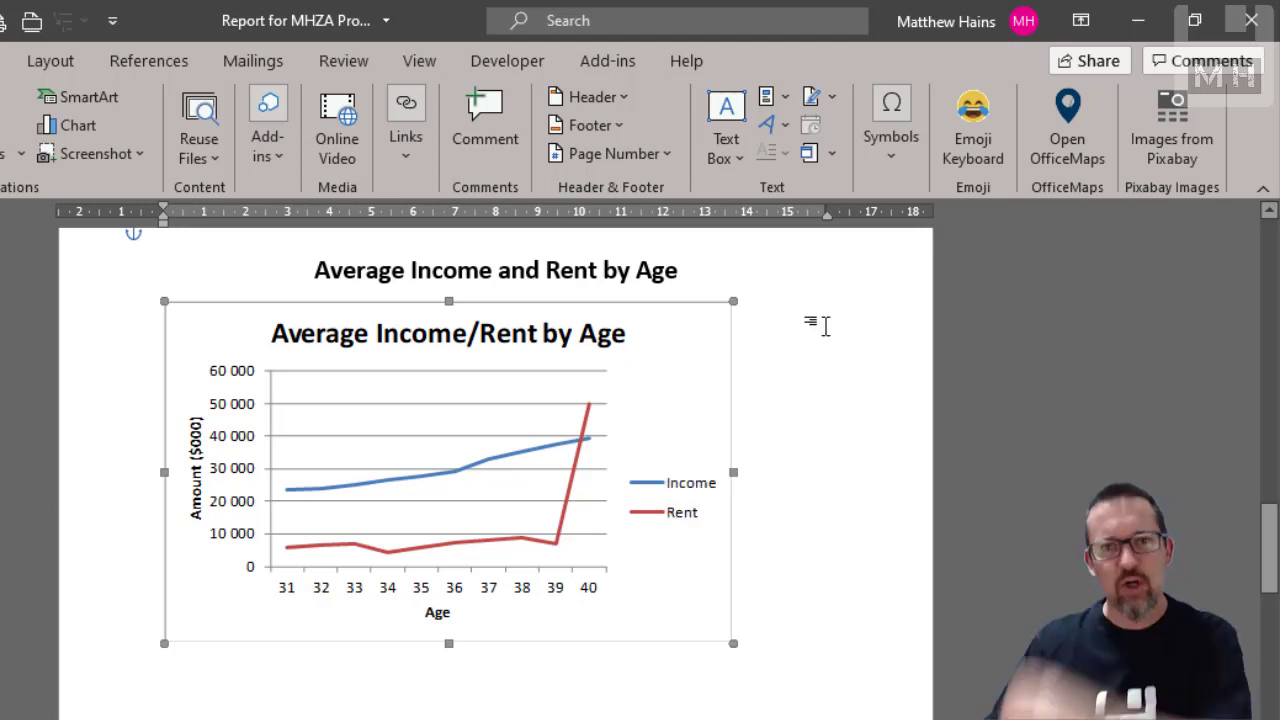
right_click(684, 393)
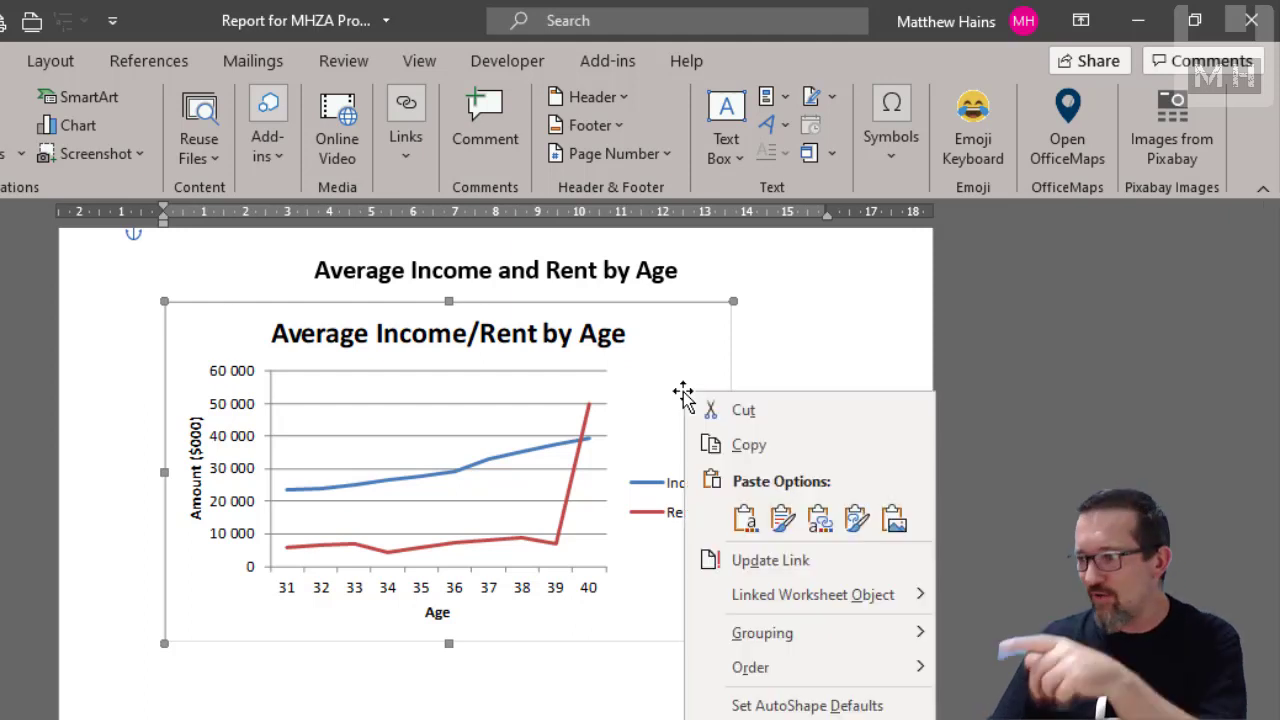
left_click(747, 563)
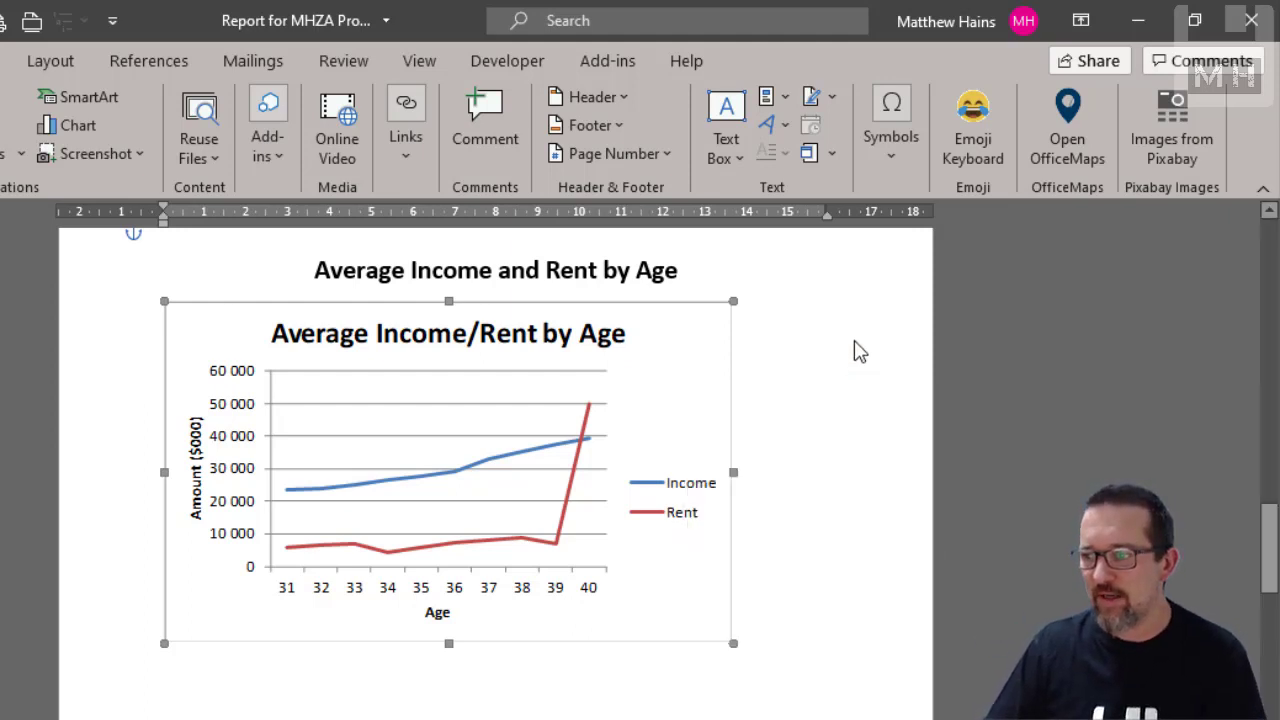
scroll(825, 485, "up", 3)
scroll(825, 485, "up", 2)
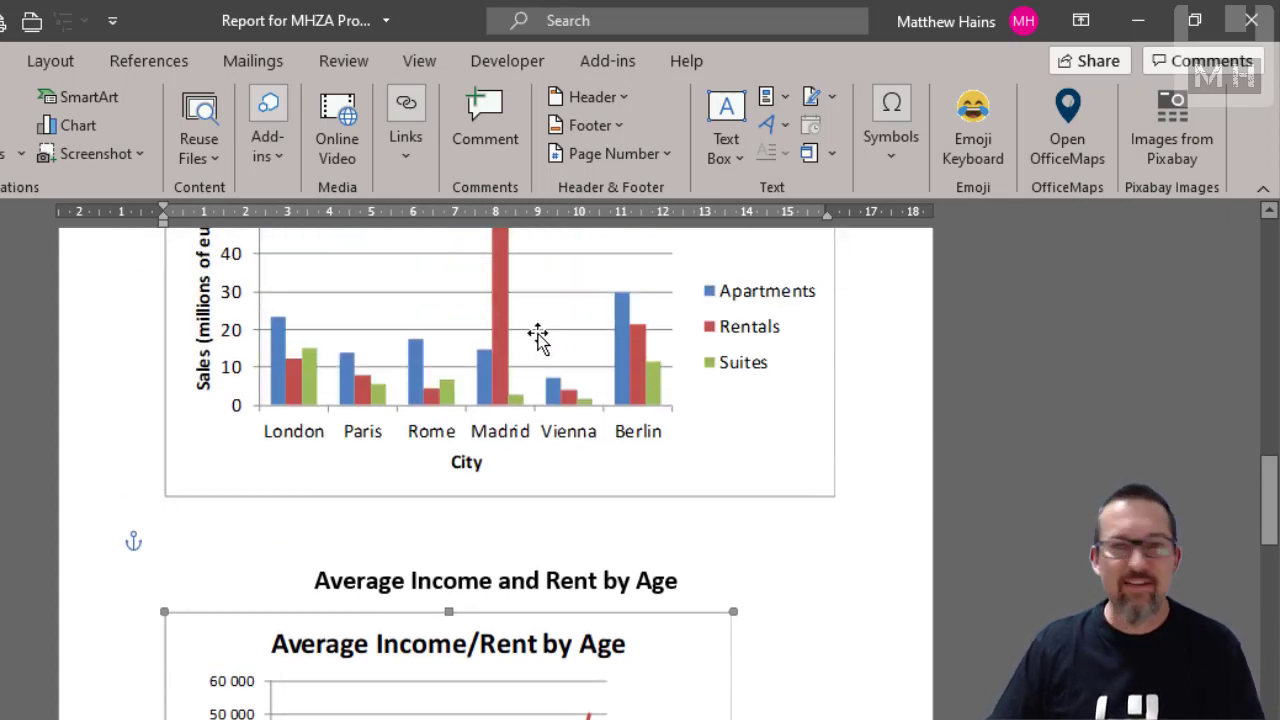